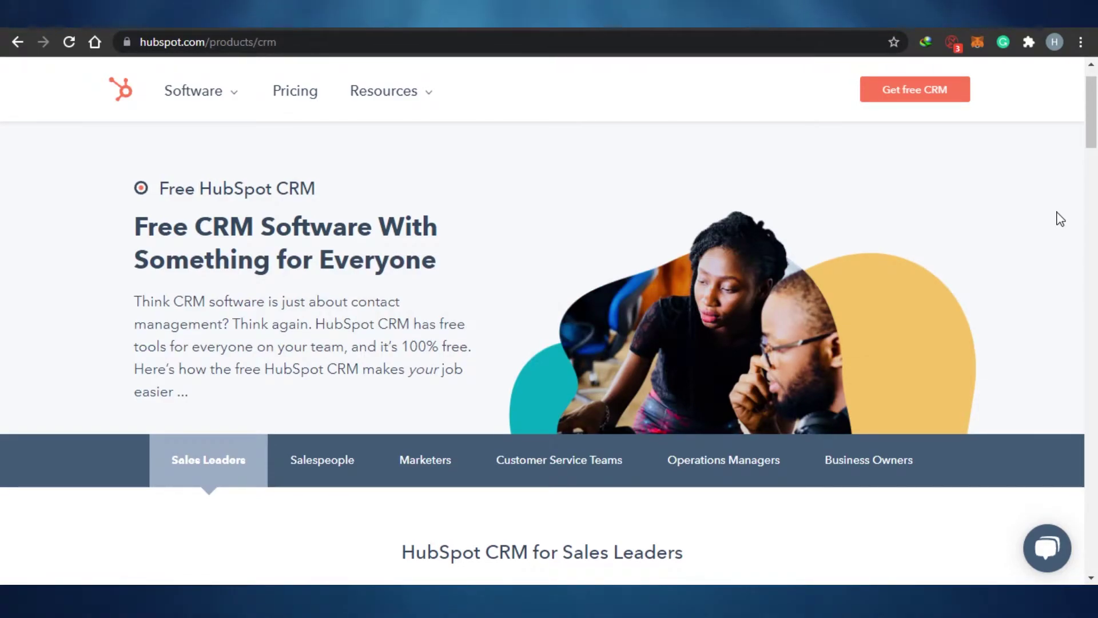
Step: Open the HubSpot pricing page and select the CRM Suite product
left_click_drag(1092, 138, 1096, 96)
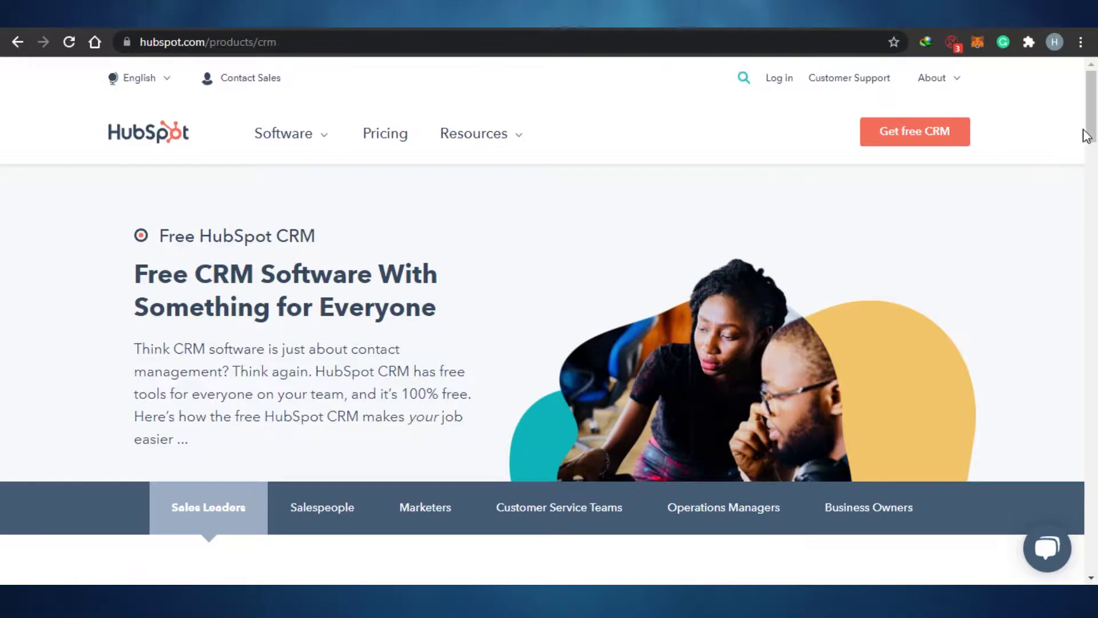
mouse_move(1096, 113)
left_mouse_down()
mouse_move(1096, 295)
mouse_move(1097, 92)
left_mouse_up()
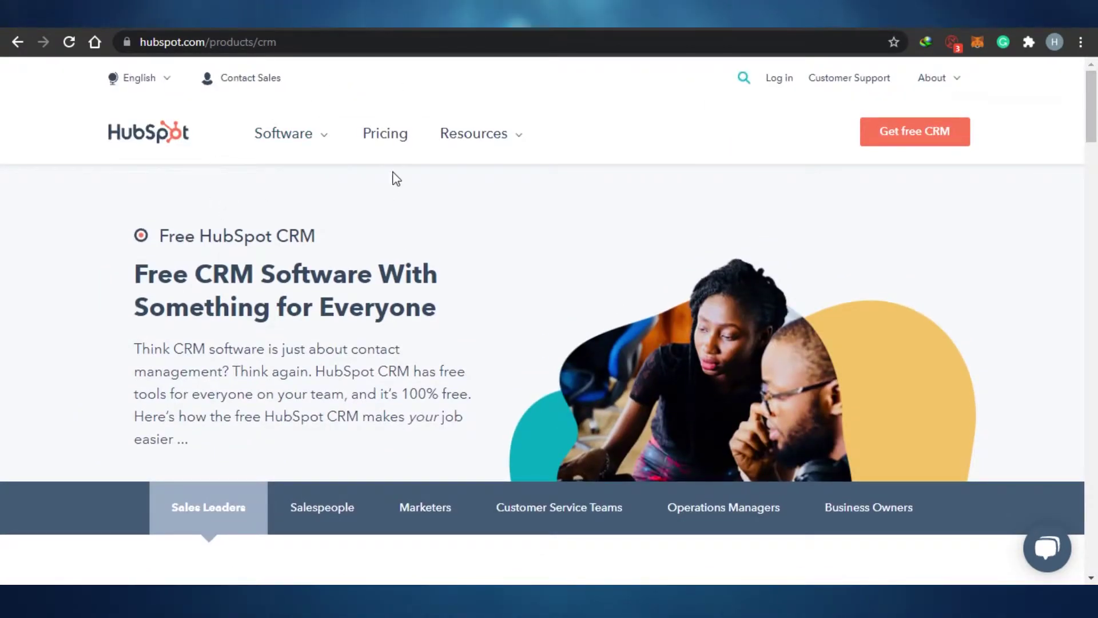
left_click(385, 143)
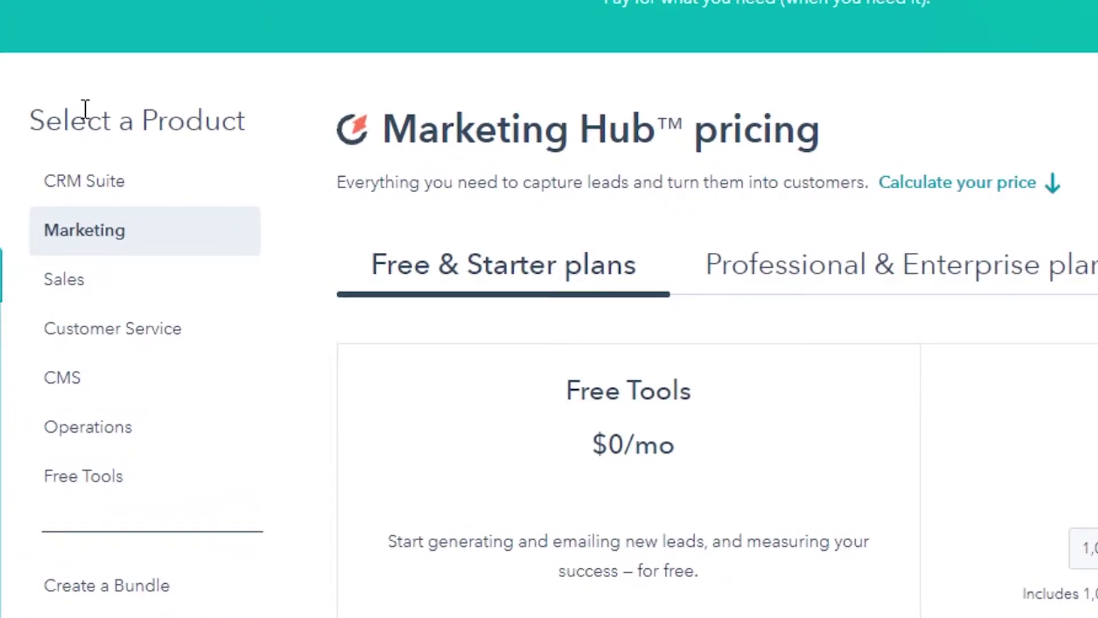
left_click(136, 184)
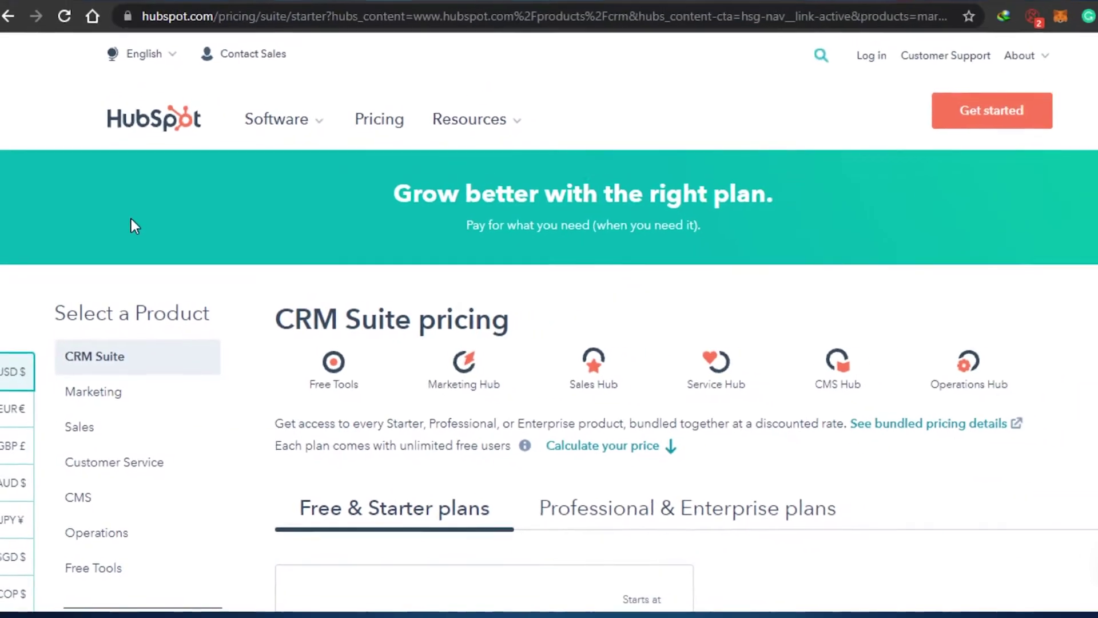
Step: Review the CRM Suite Starter plan's price, billing options and included hubs on the pricing page
scroll(1095, 149, "down", 3)
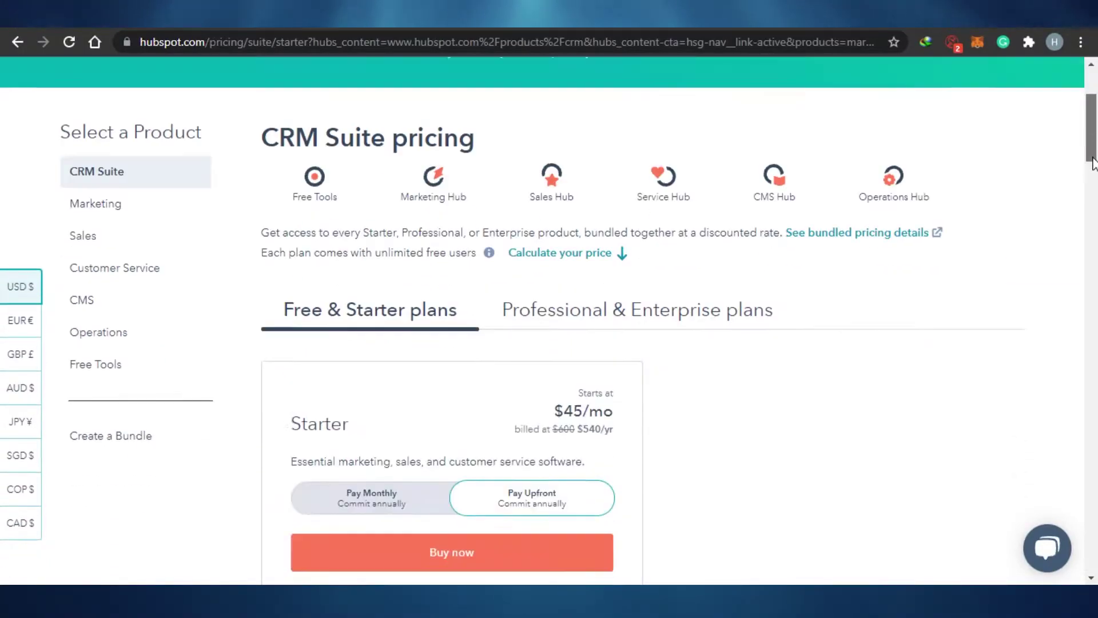
scroll(1093, 163, "down", 4)
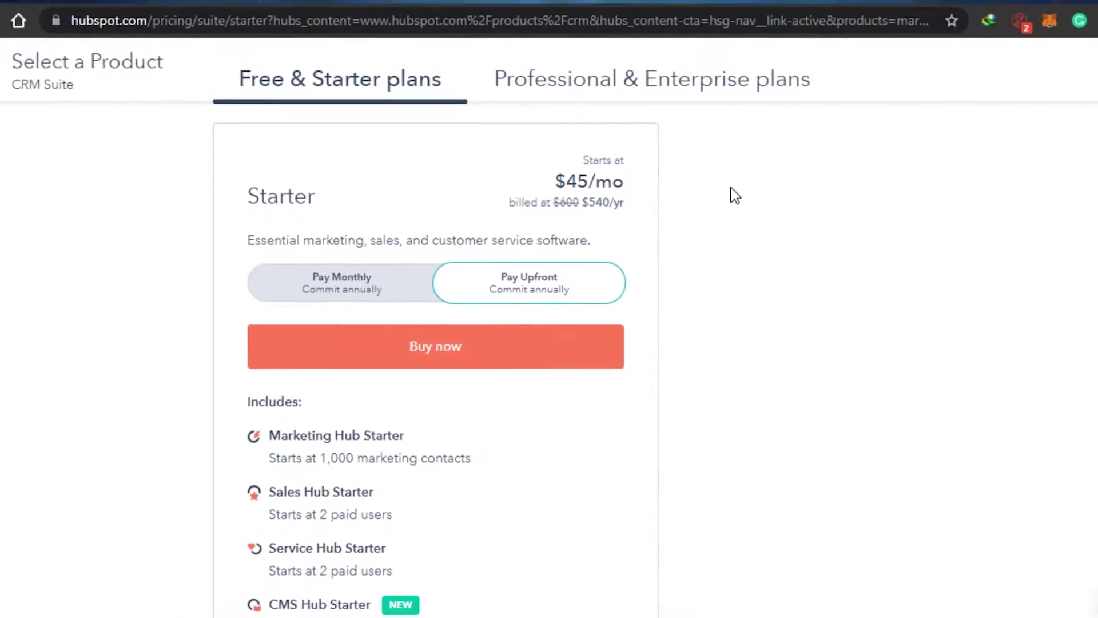
scroll(1095, 171, "down", 5)
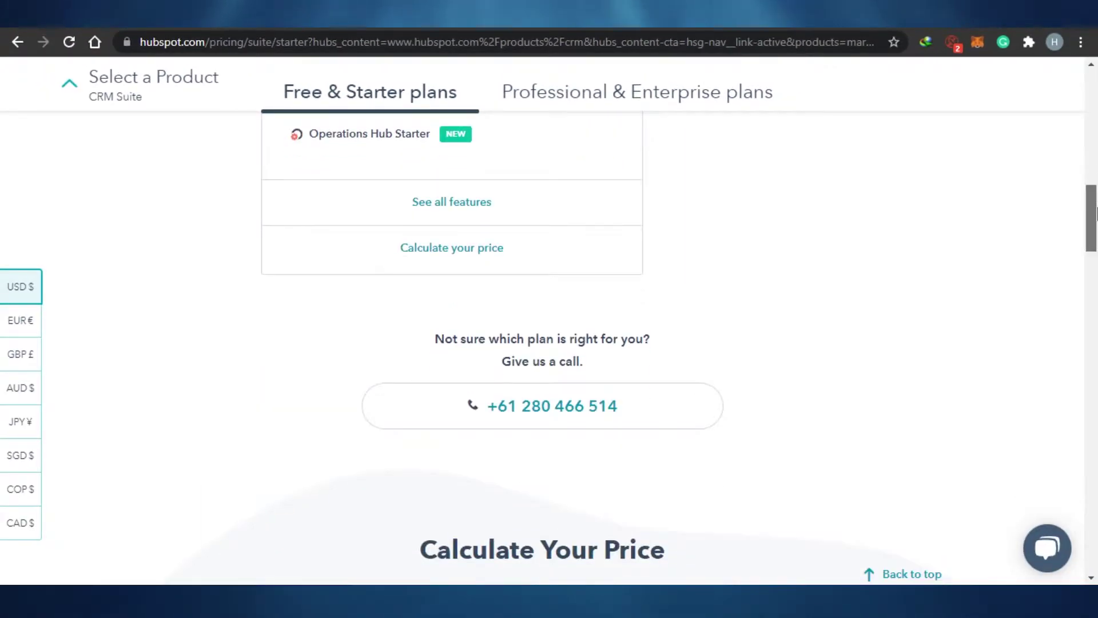
scroll(1095, 182, "up", 3)
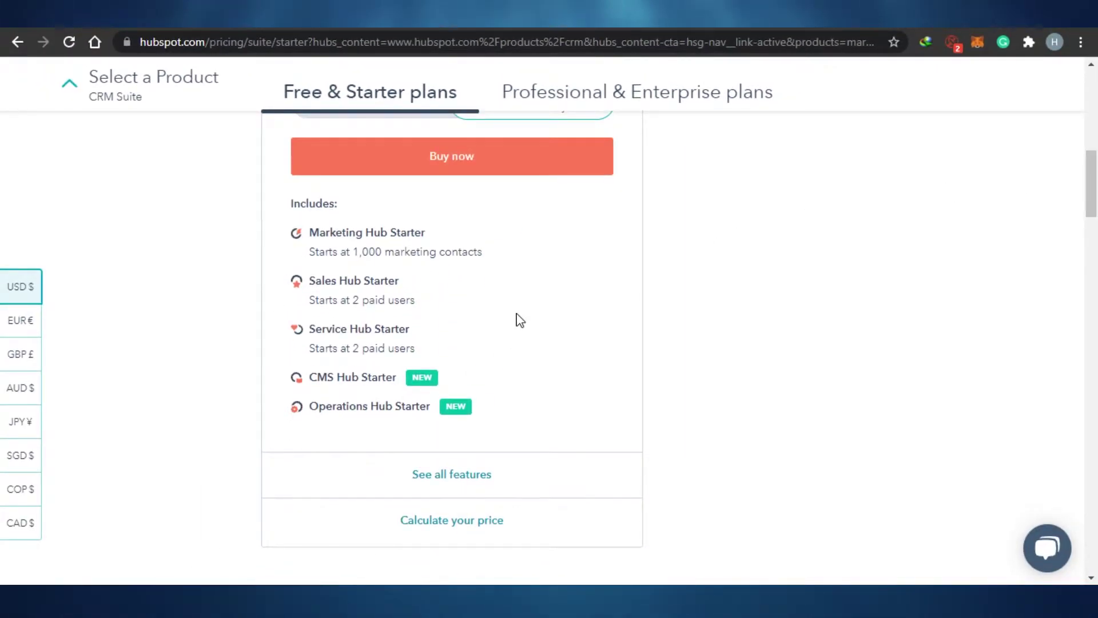
scroll(1095, 131, "up", 7)
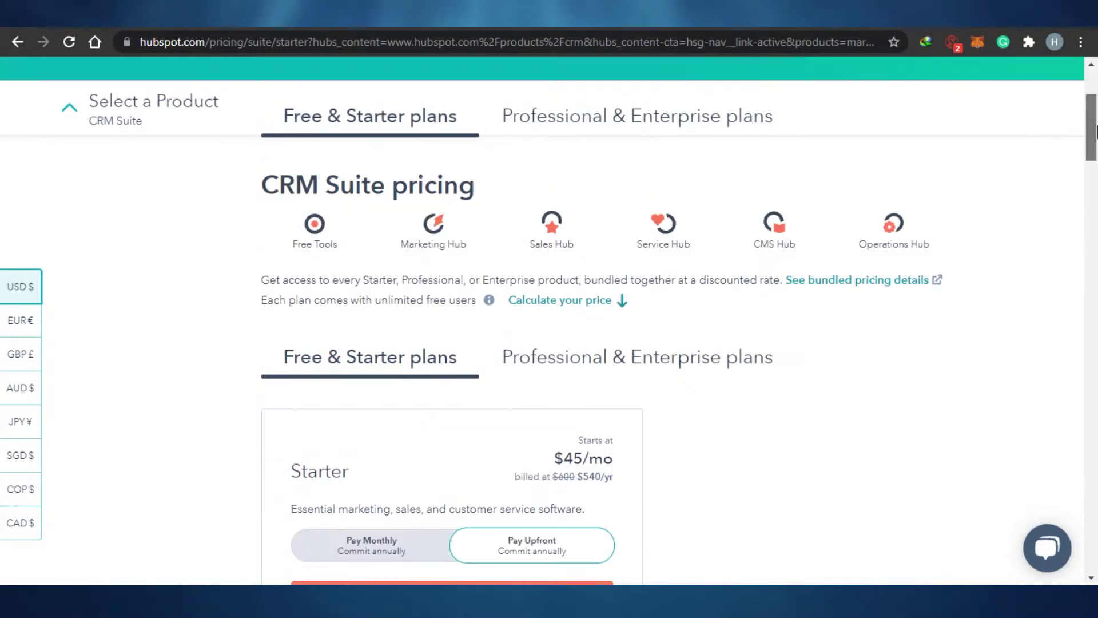
scroll(1095, 132, "up", 3)
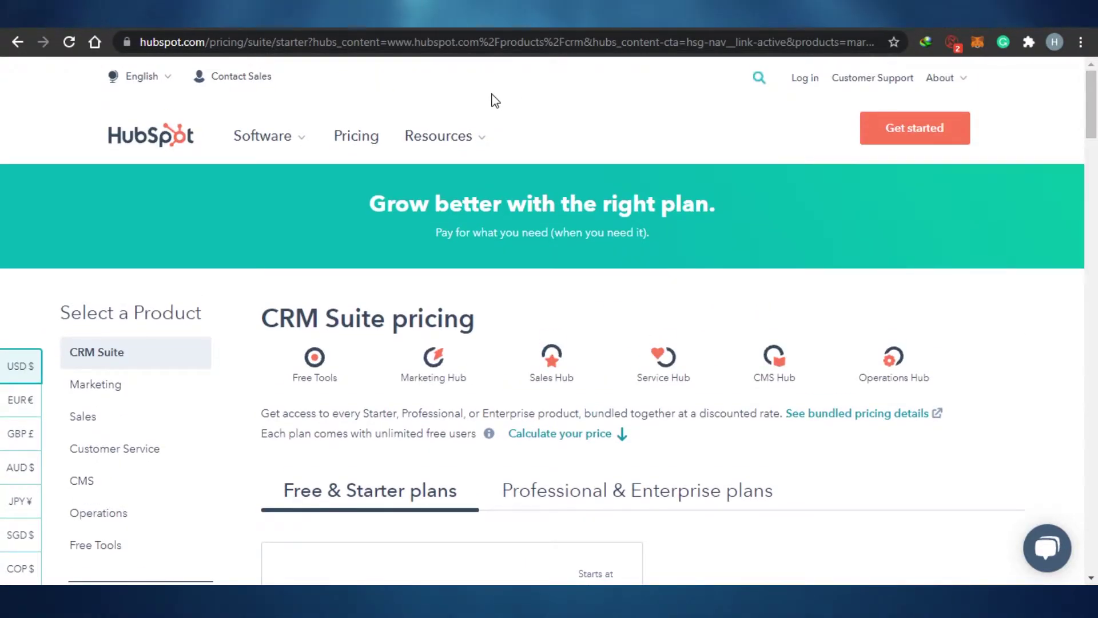
Step: Go to the HubSpot account's dashboard library and open the contacts list from there
key("alt+Left")
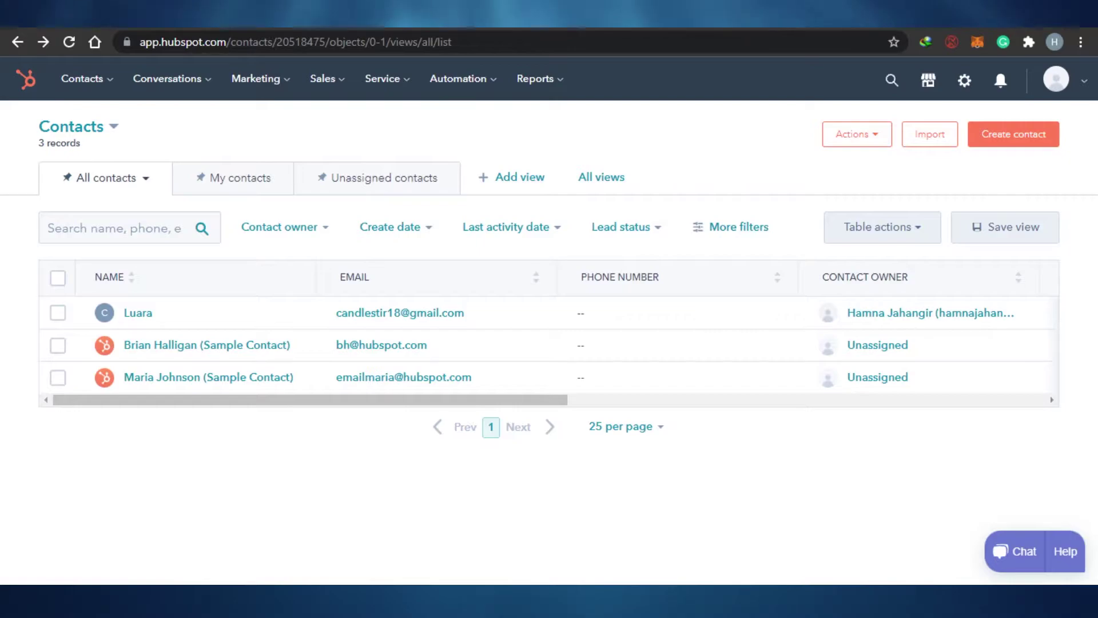
left_click(35, 86)
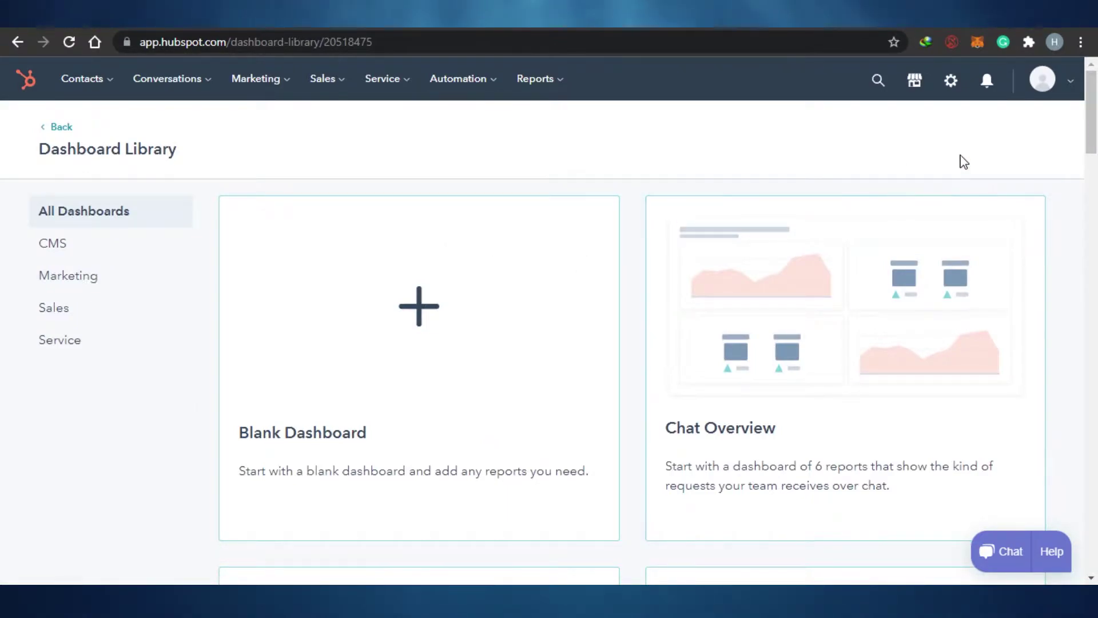
mouse_move(1093, 94)
left_mouse_down()
mouse_move(1092, 128)
mouse_move(1097, 91)
left_mouse_up()
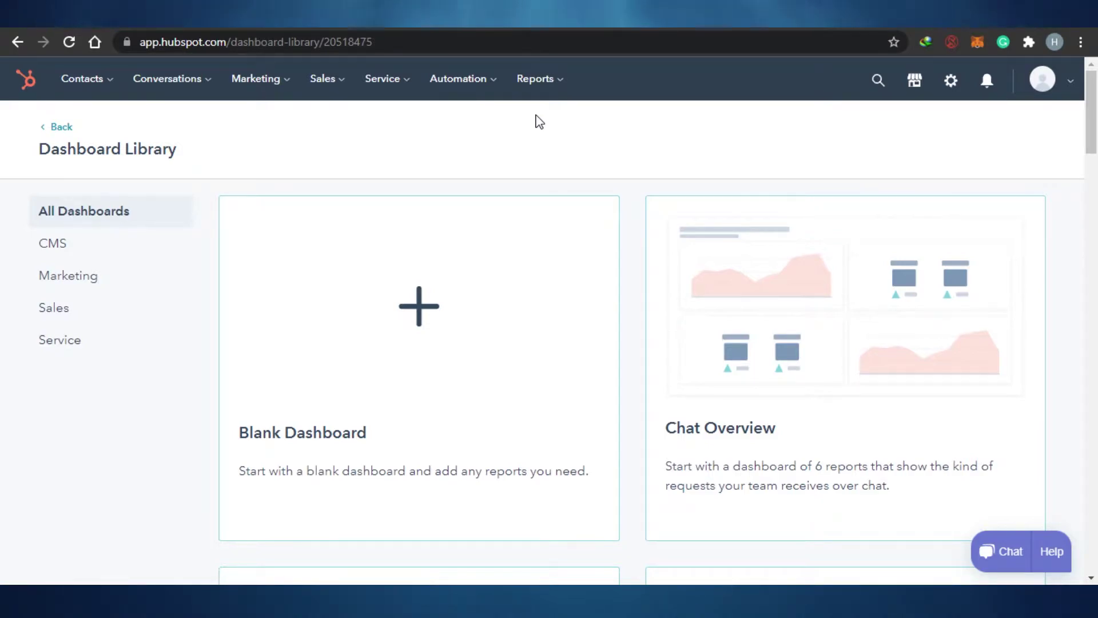
left_click(103, 78)
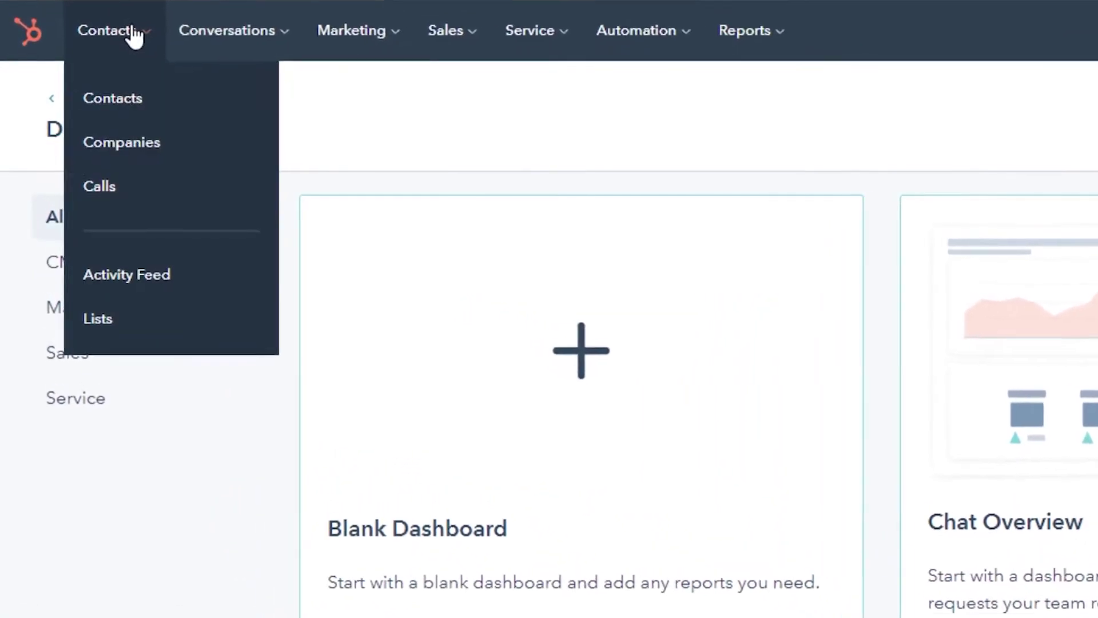
left_click(138, 100)
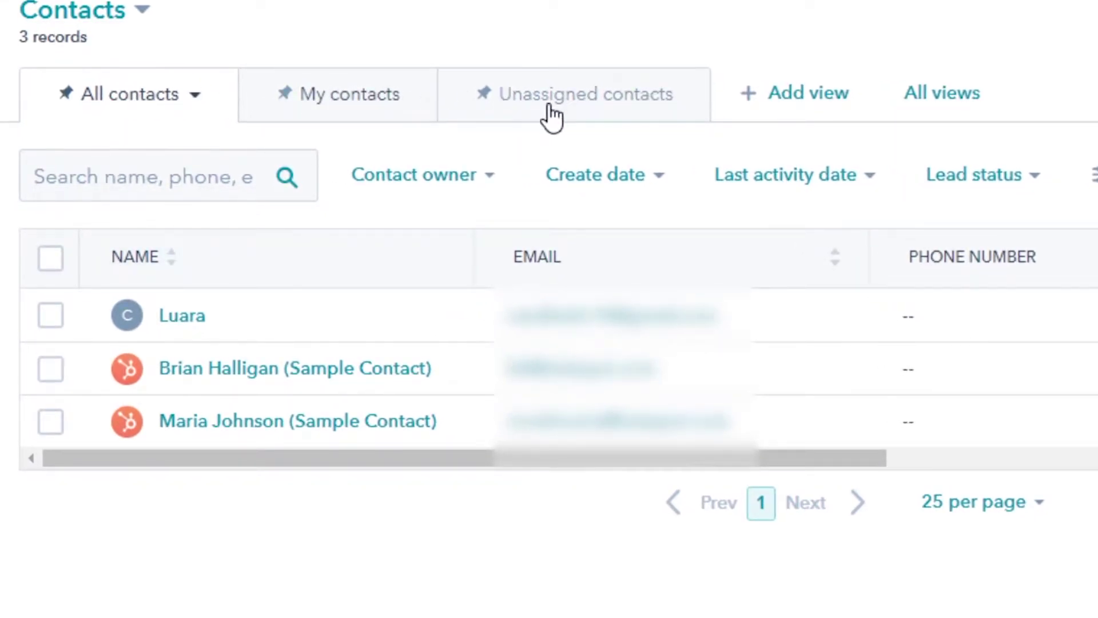
Step: Look through the My contacts and Unassigned contacts views and return to All contacts
left_click(327, 107)
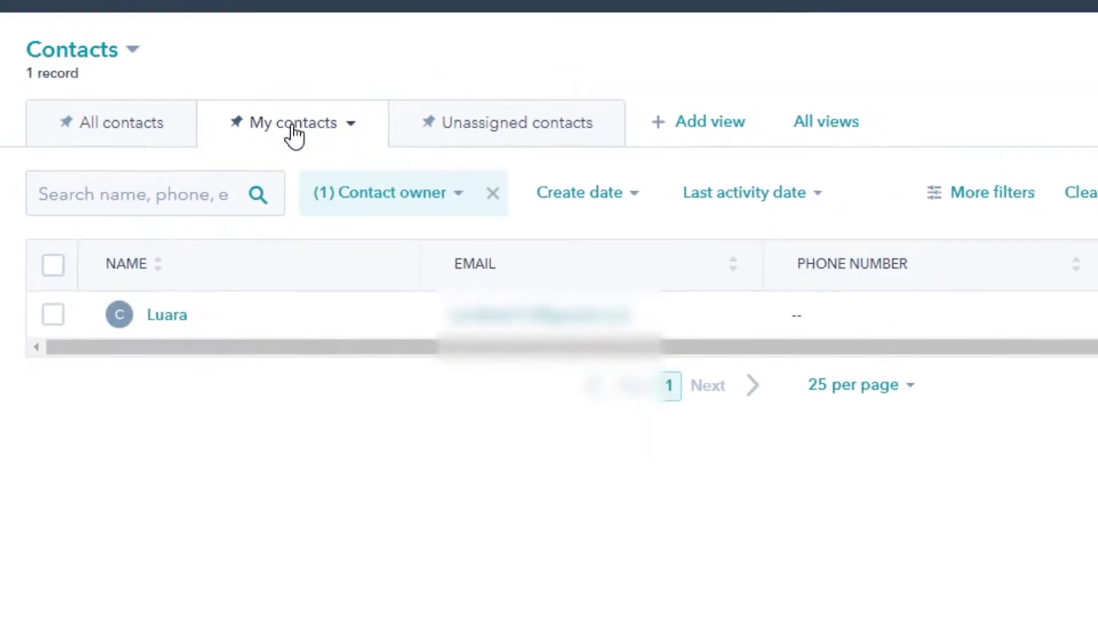
left_click(132, 182)
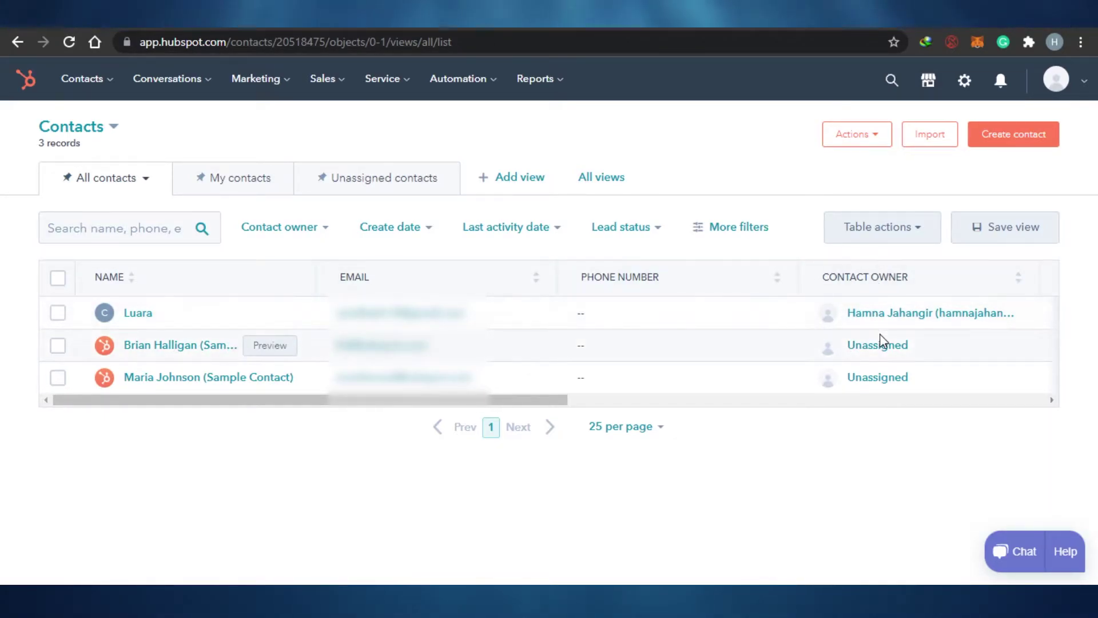
left_click(228, 183)
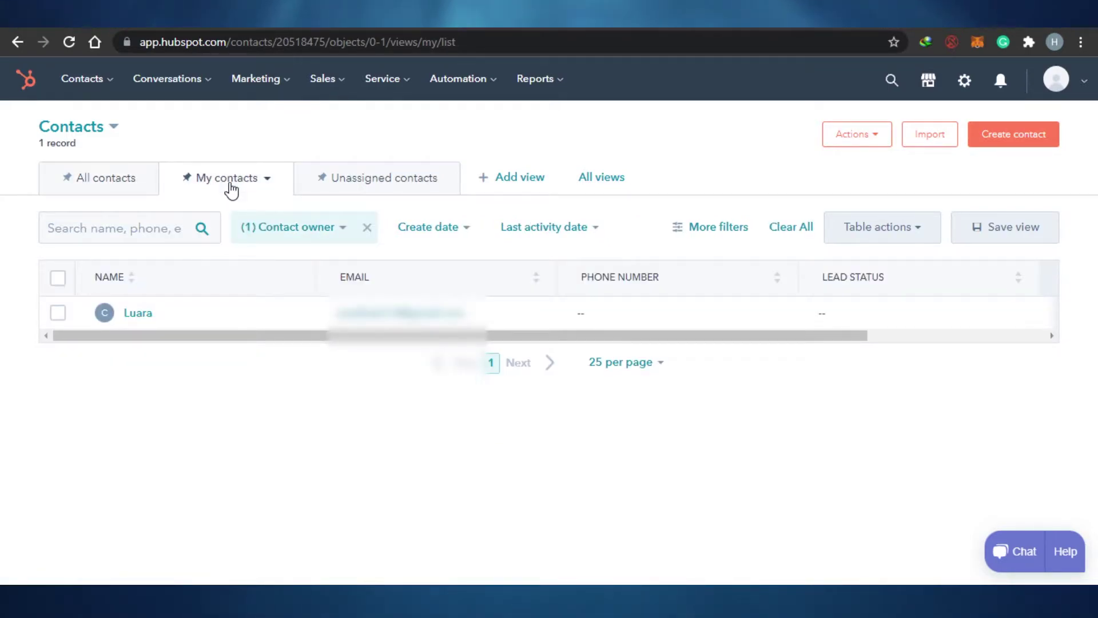
left_click(388, 181)
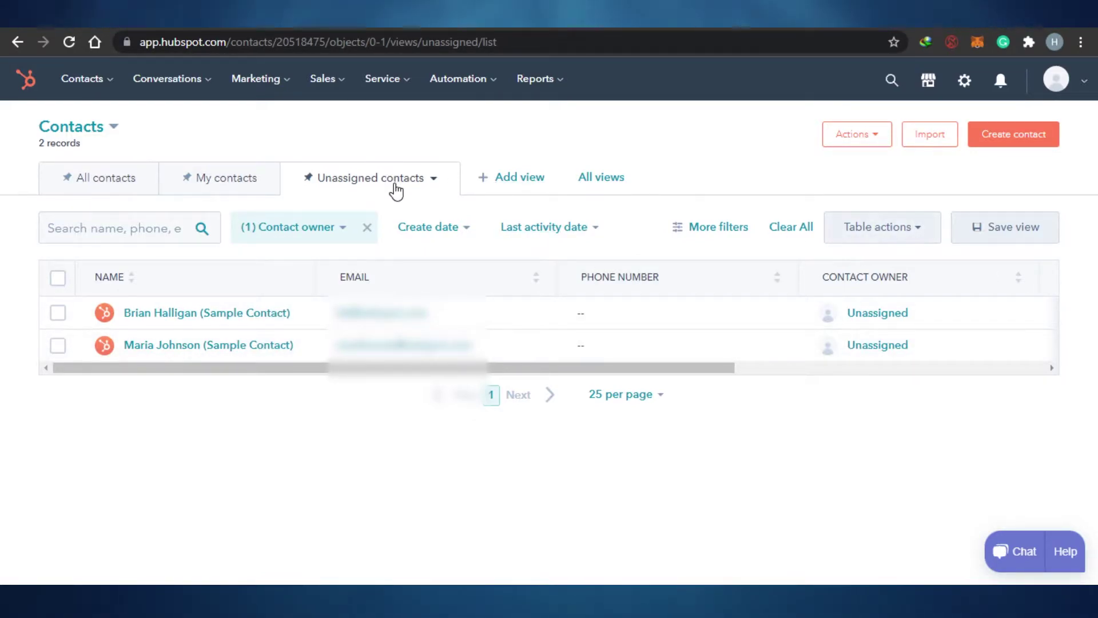
left_click(134, 178)
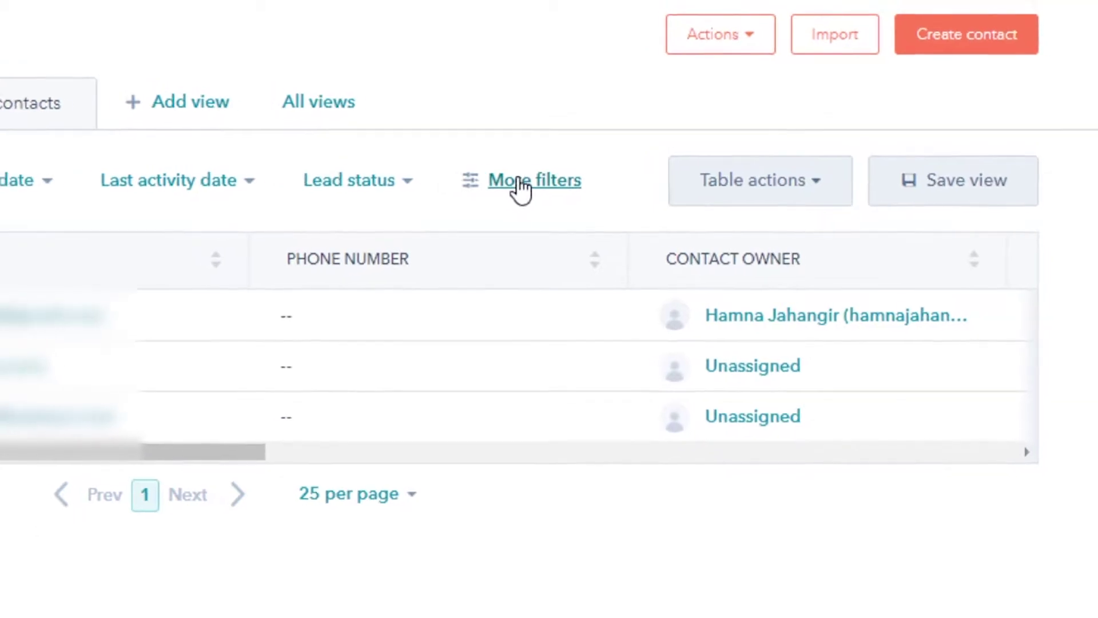
Step: Open the additional contact filters and browse the available contact properties down to the Facebook Ads group
left_click(495, 178)
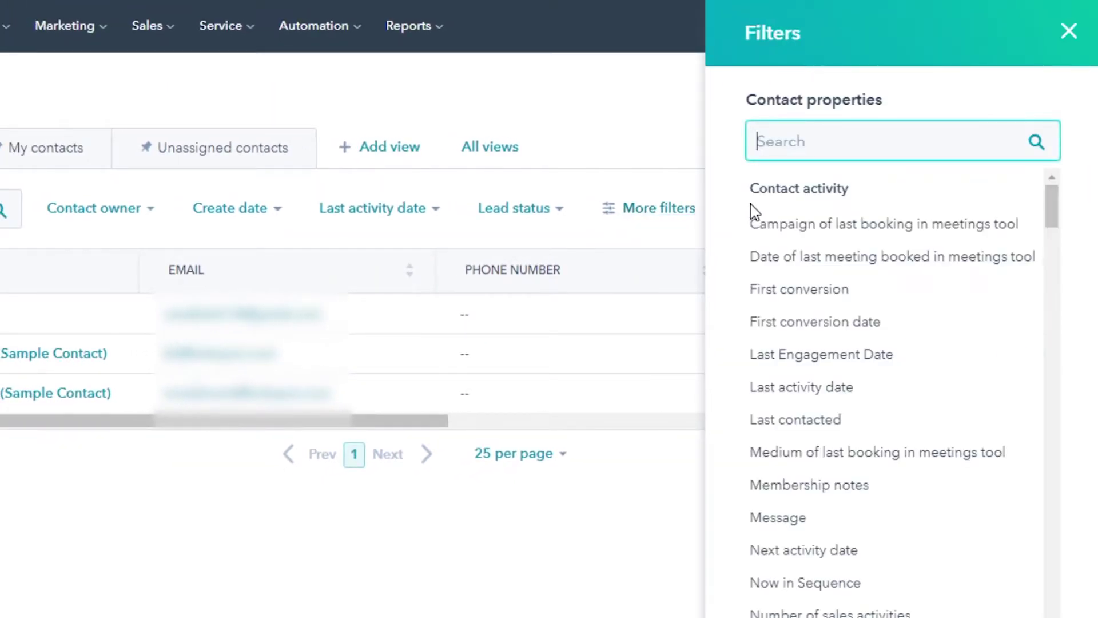
mouse_move(1055, 210)
left_mouse_down()
mouse_move(1054, 495)
mouse_move(1070, 302)
mouse_move(1055, 289)
mouse_move(1061, 210)
left_mouse_up()
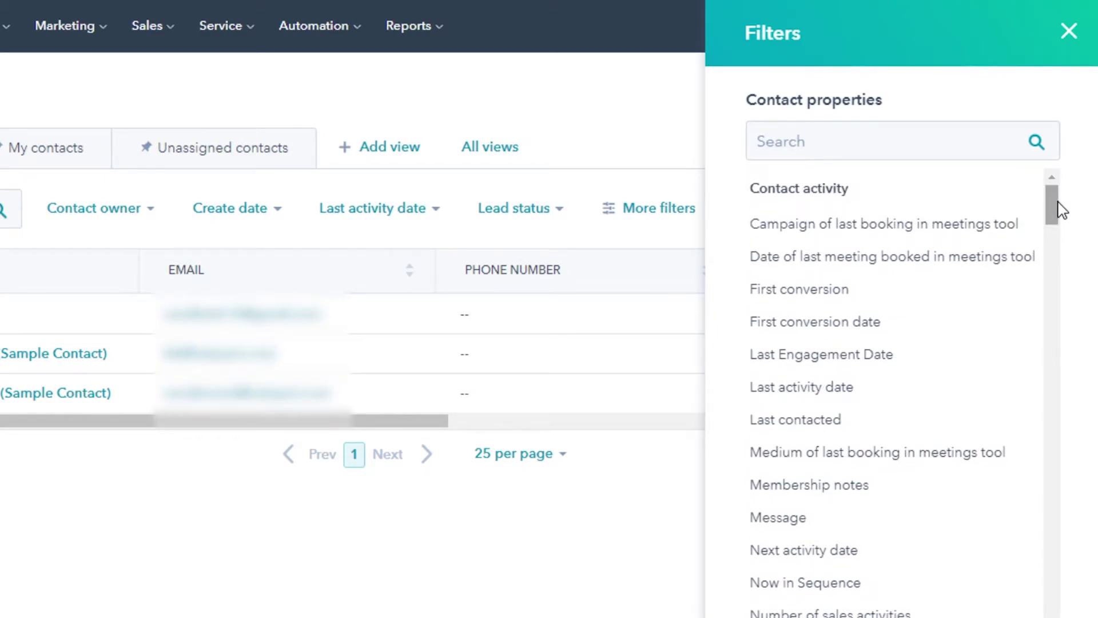
left_click_drag(1054, 205, 1056, 262)
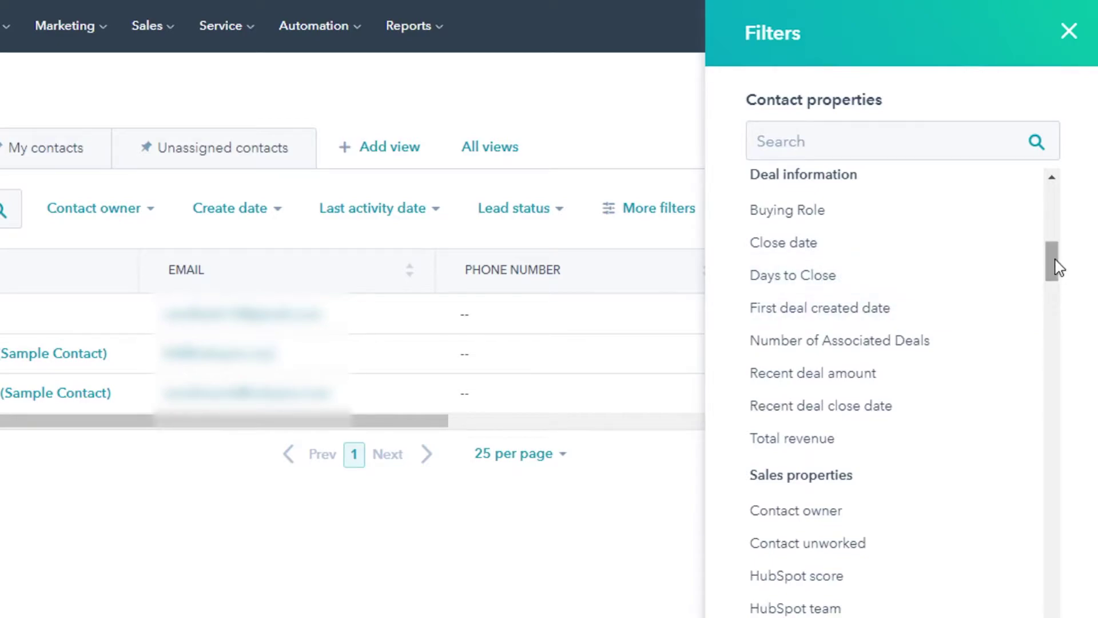
left_click_drag(1056, 267, 1049, 467)
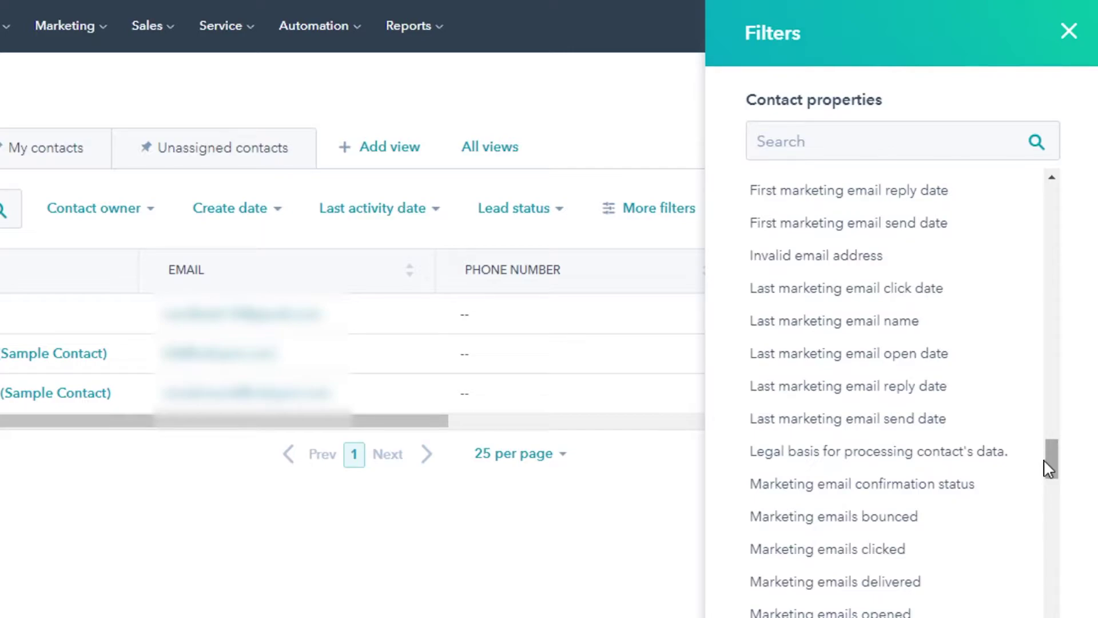
left_click_drag(1055, 468, 1060, 585)
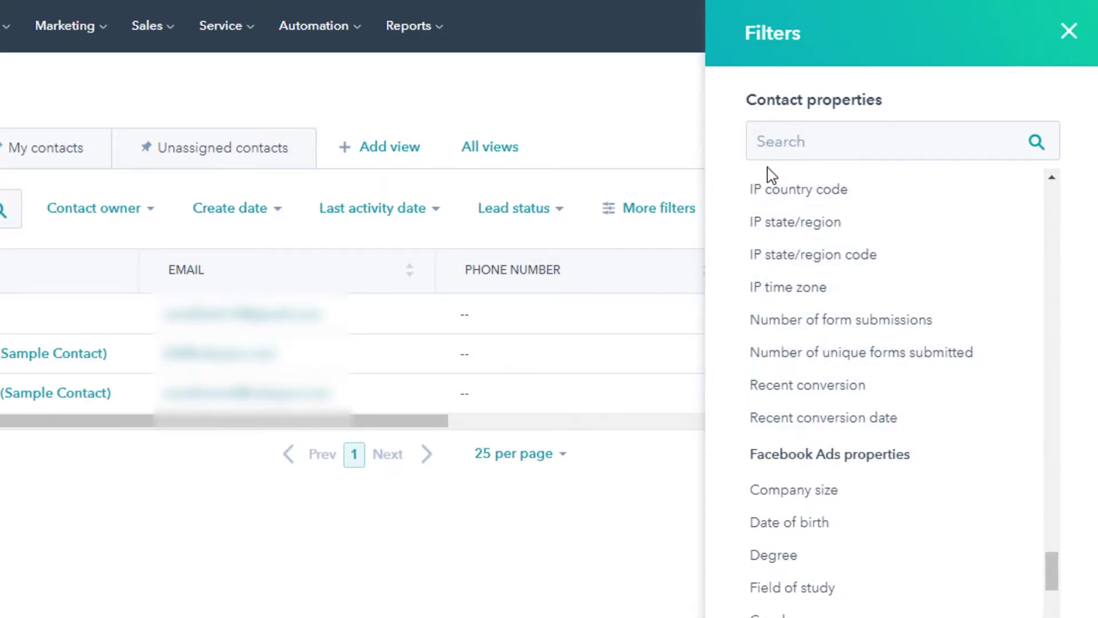
Step: Search the contact filter properties for "deal close" and close the filters without applying one
left_click(797, 143)
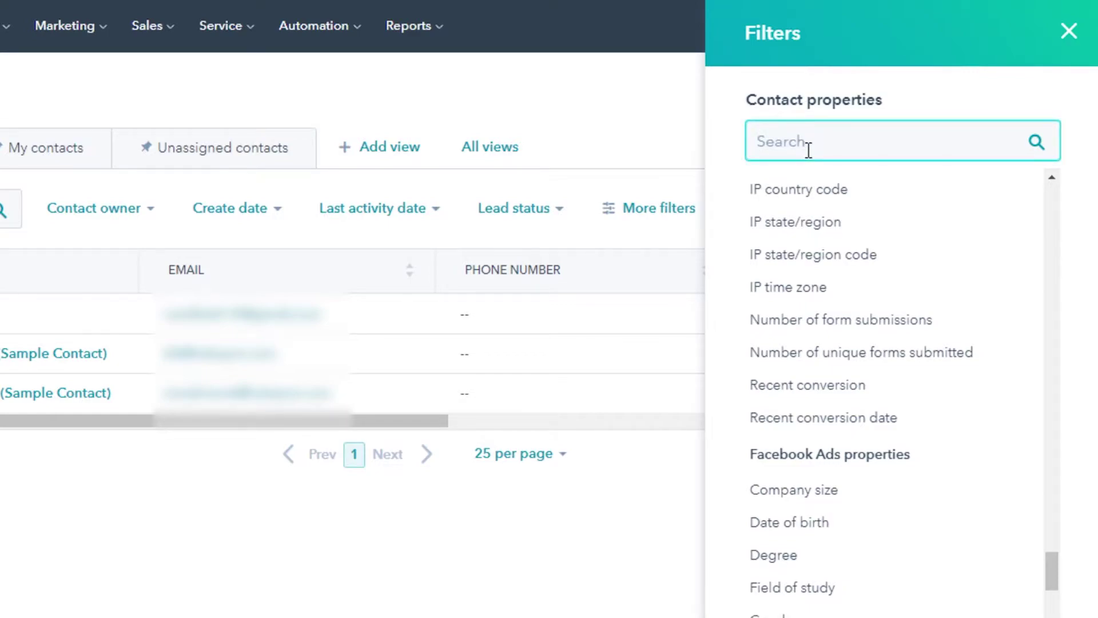
type("deal")
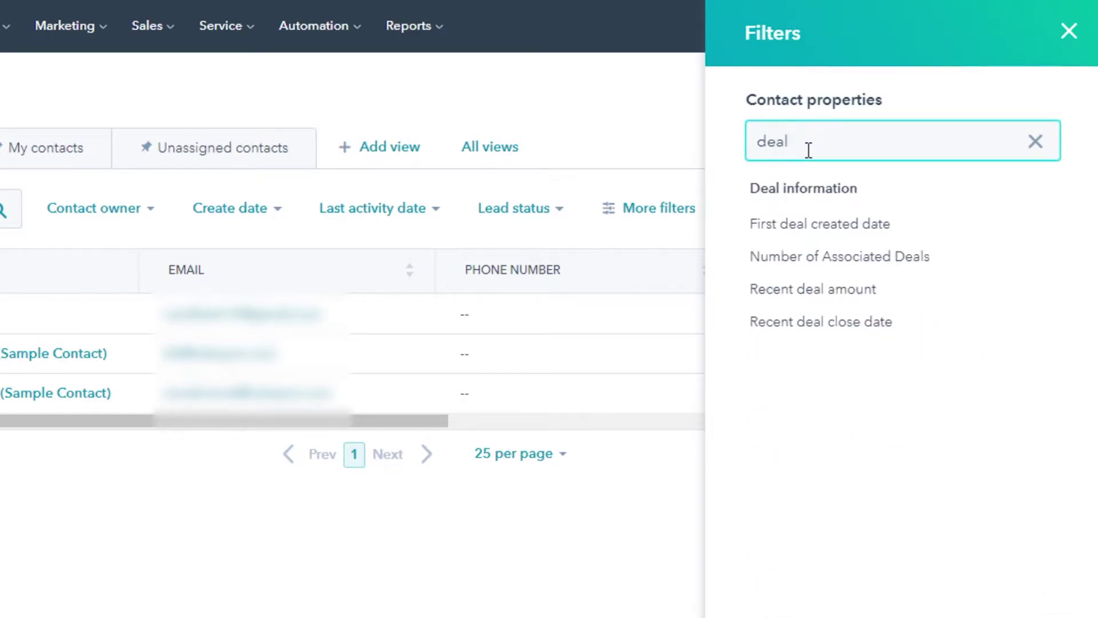
type(" cle")
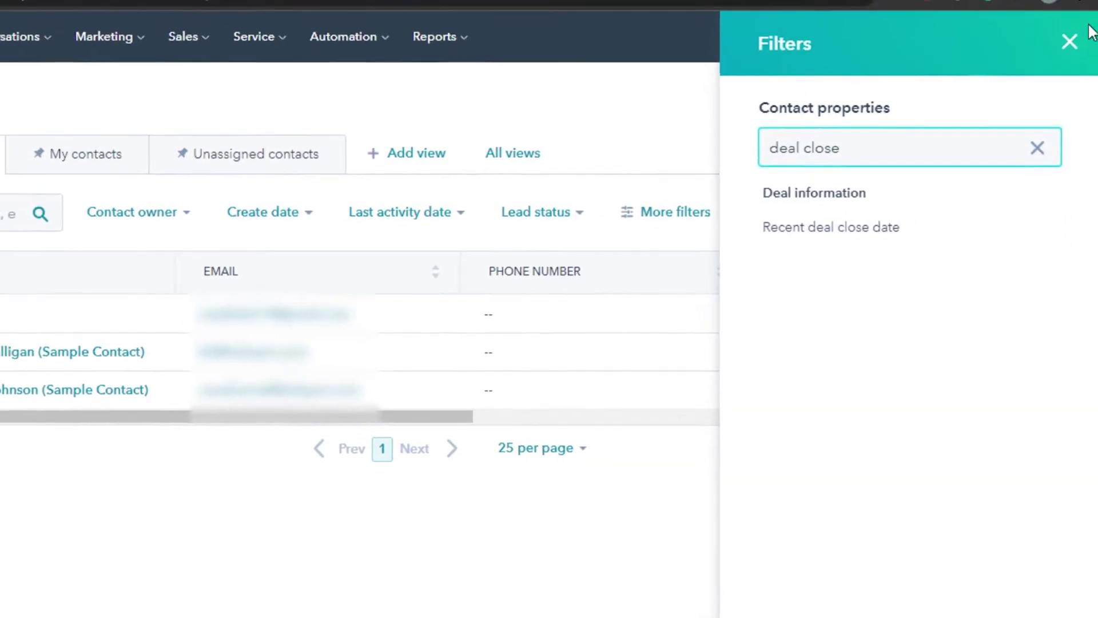
left_click(1069, 30)
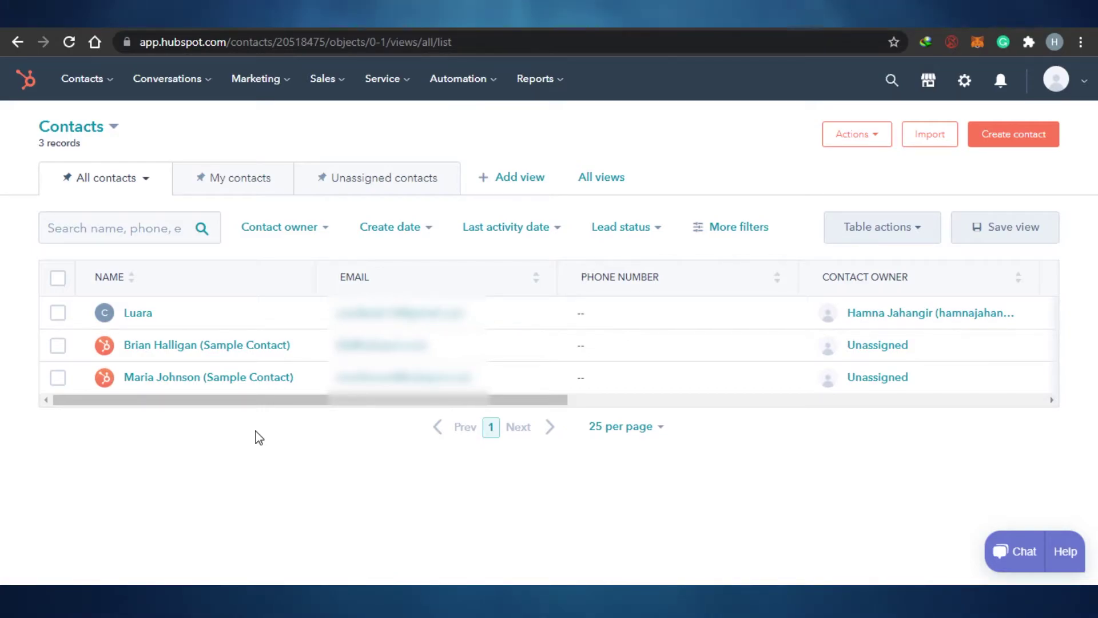
Step: Create a task titled "Meeting" for the first listed contact with the note "Take your documents with you"
left_click(181, 319)
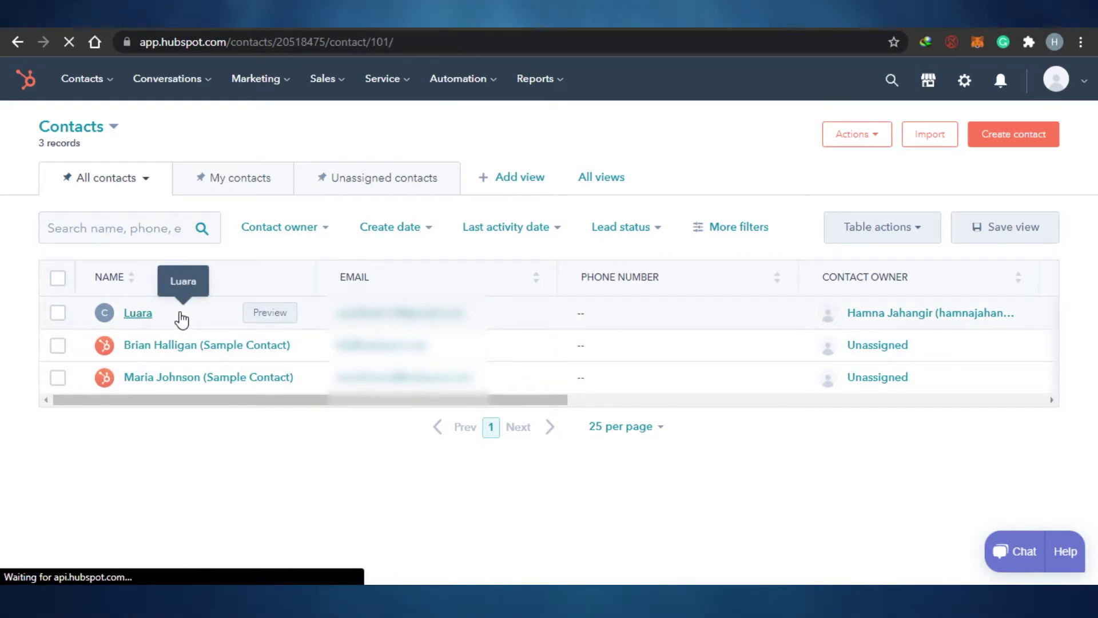
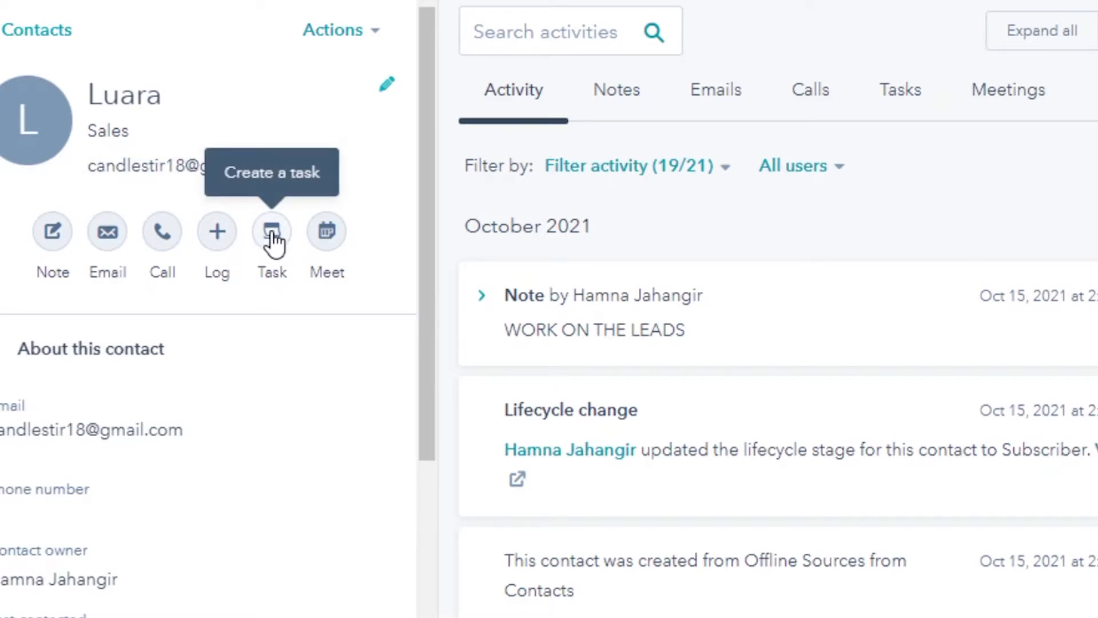
left_click(272, 232)
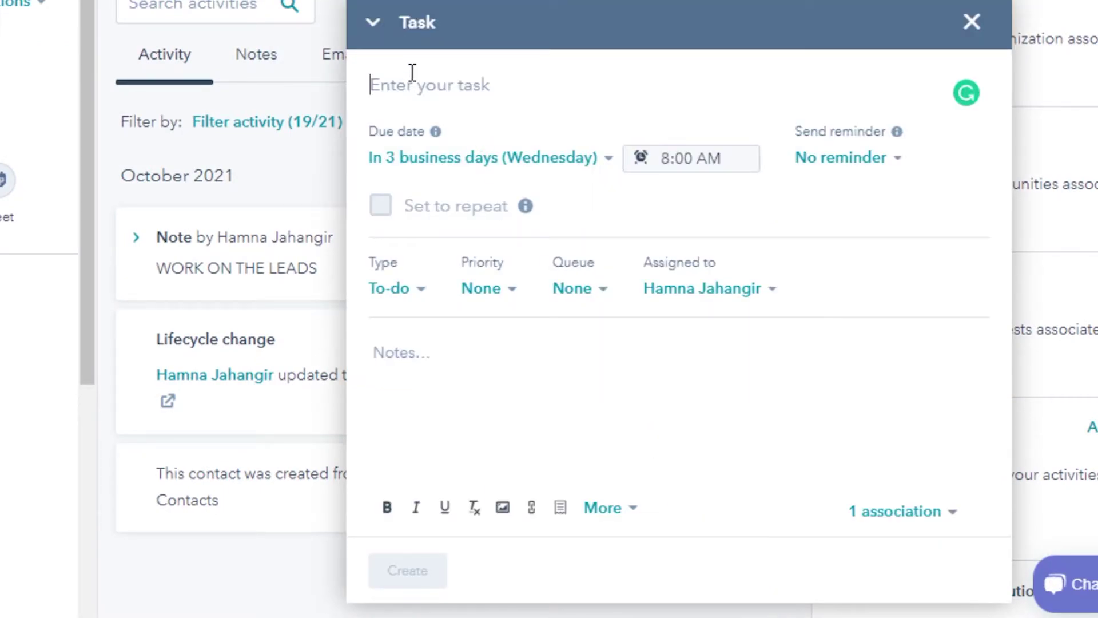
type("Meeting")
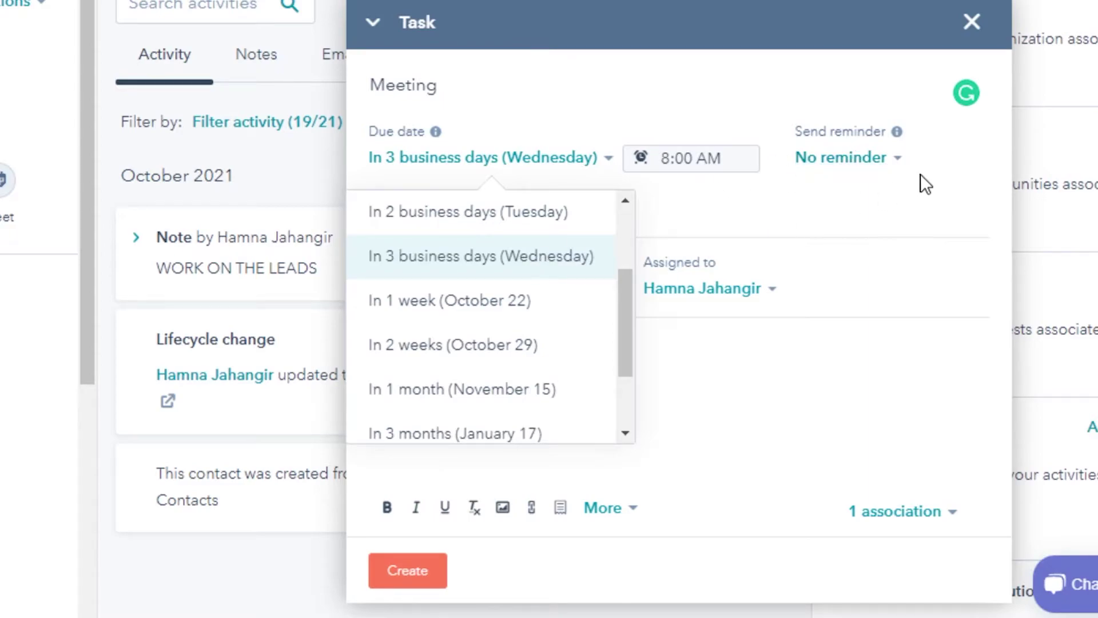
left_click(897, 162)
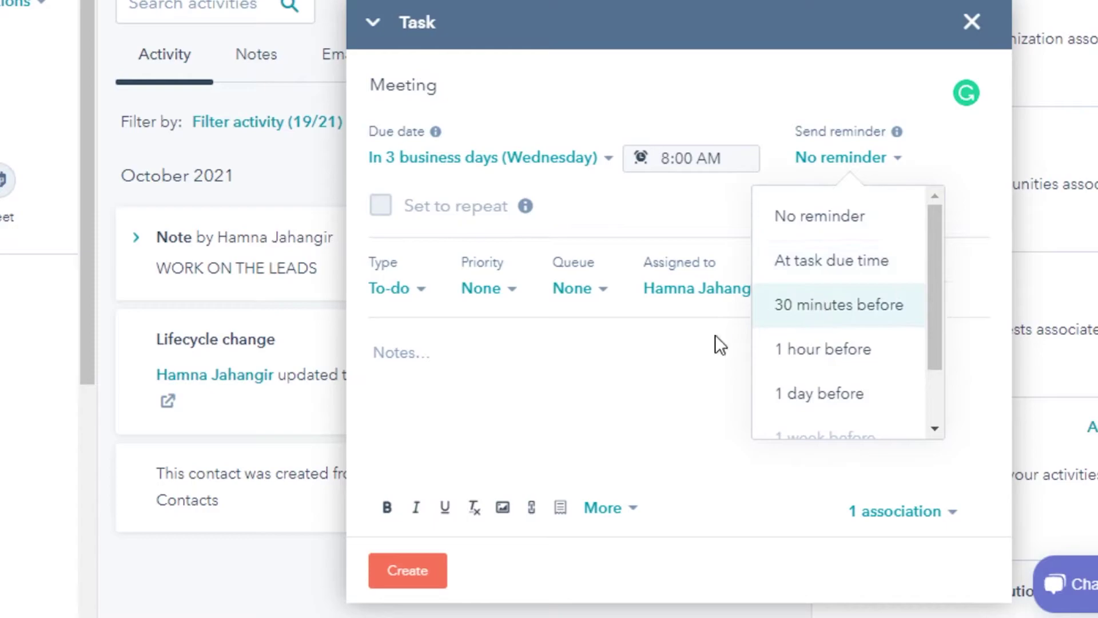
left_click(655, 368)
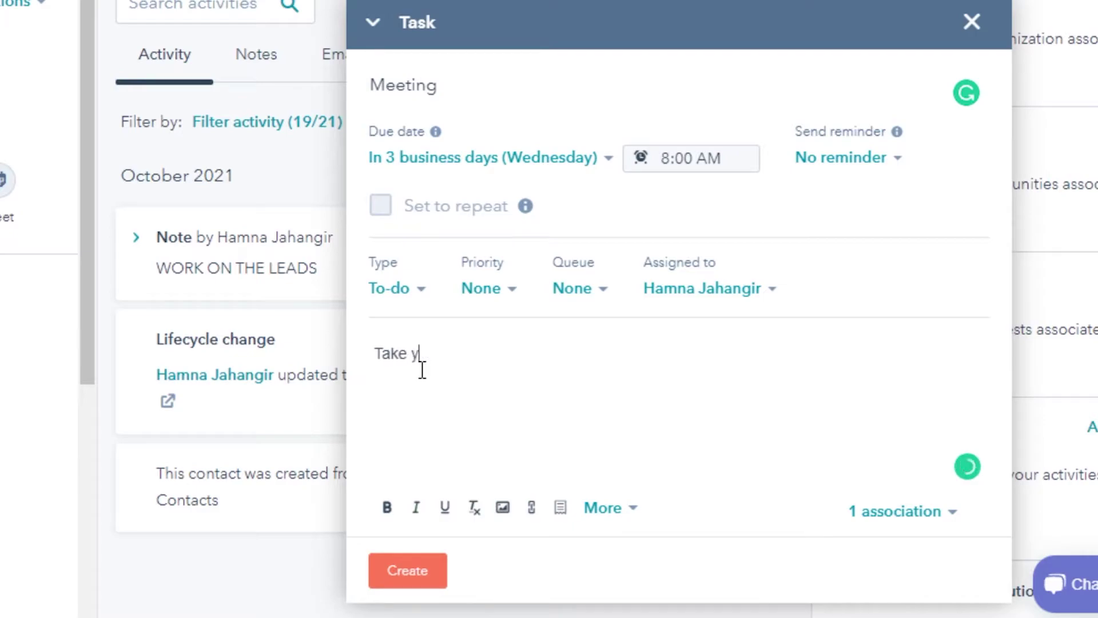
type("Take your documents with you")
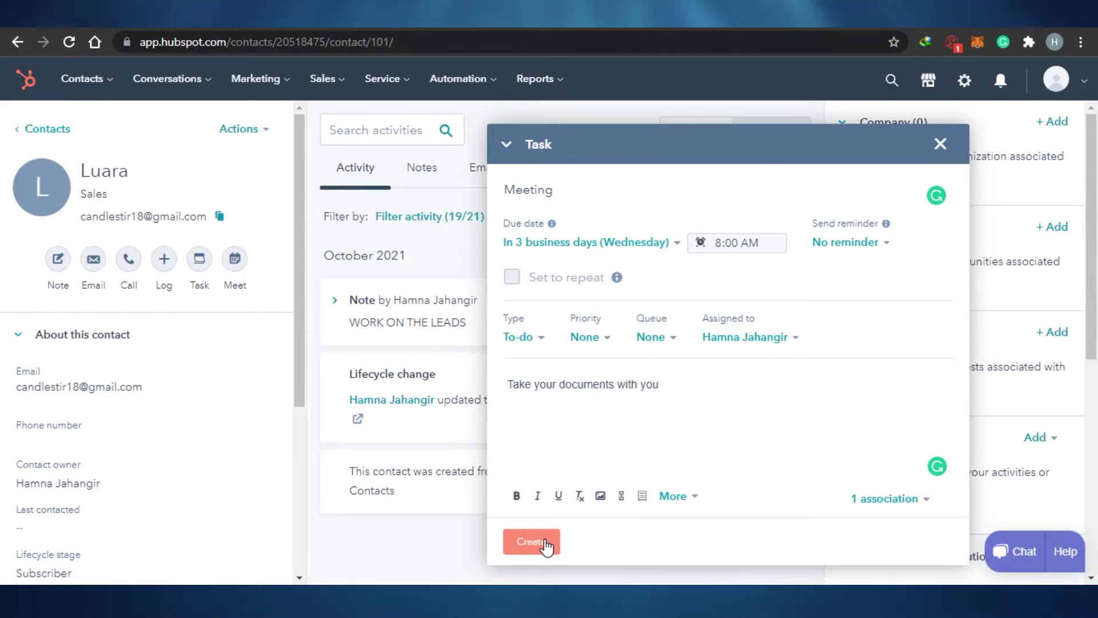
left_click(547, 546)
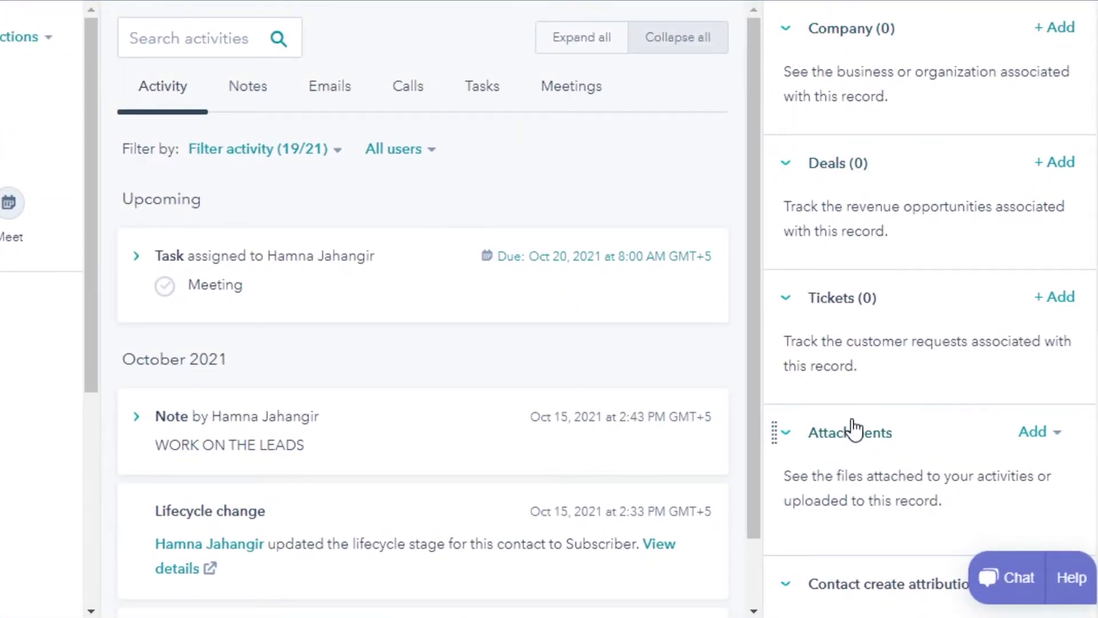
Step: Start a new ticket on the contact's record and name it "NEW"
scroll(931, 309, "down", 8)
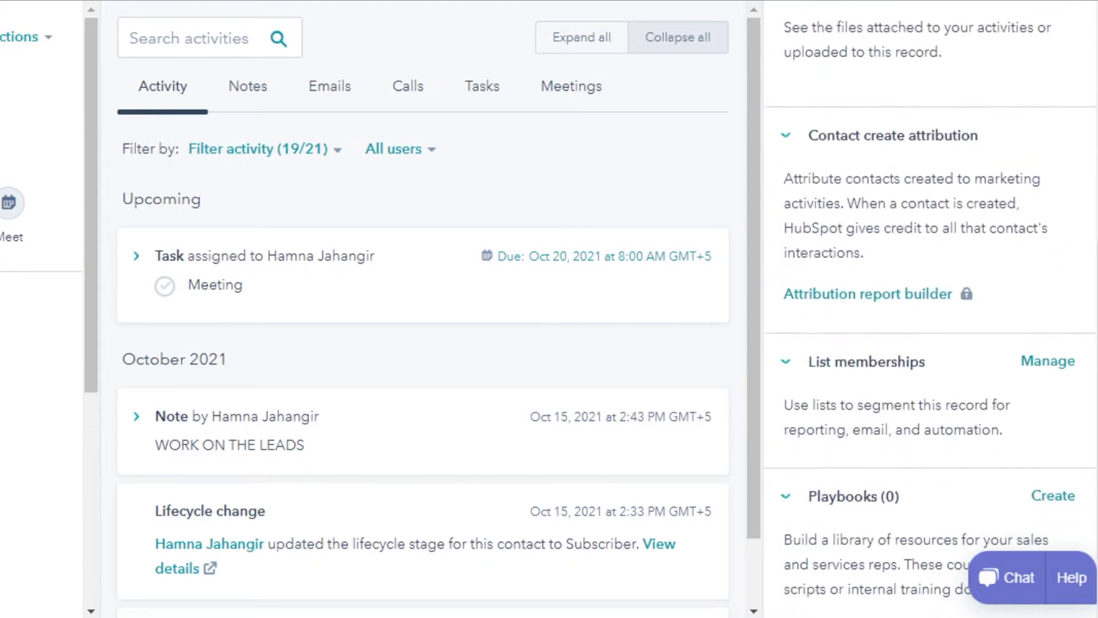
scroll(931, 309, "up", 6)
scroll(930, 309, "down", 1)
scroll(931, 309, "down", 1)
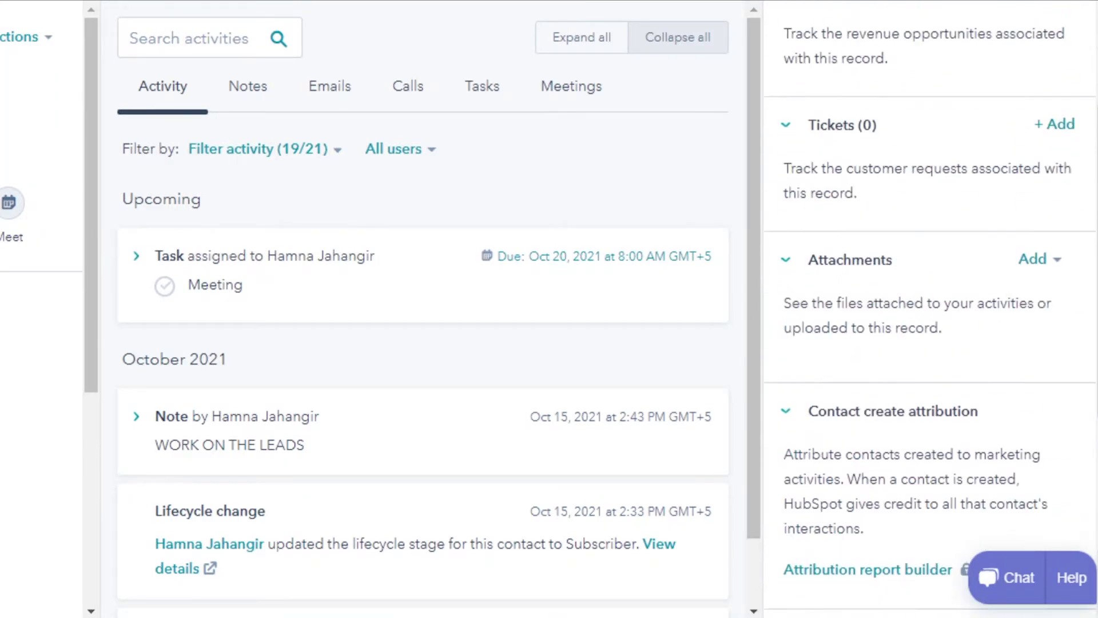
scroll(930, 309, "up", 4)
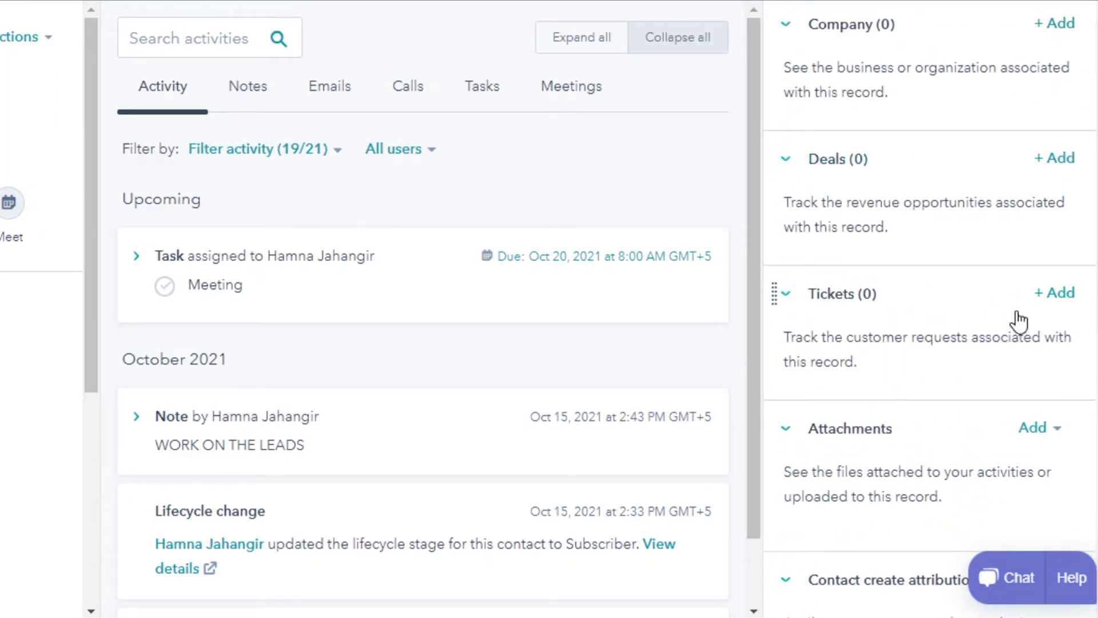
left_click(1050, 295)
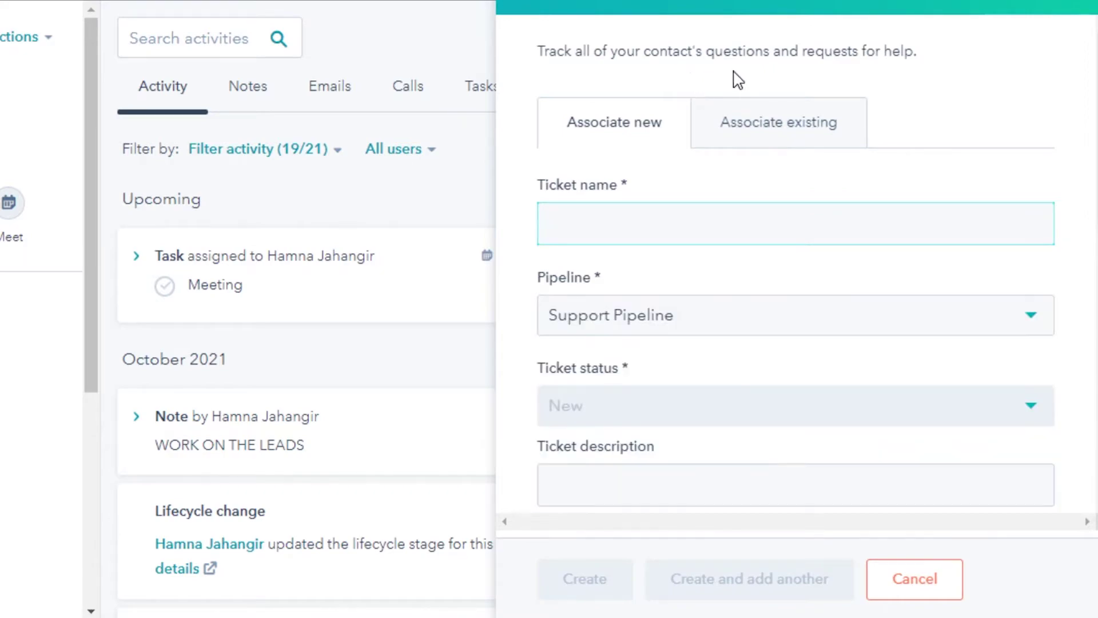
scroll(648, 186, "down", 8)
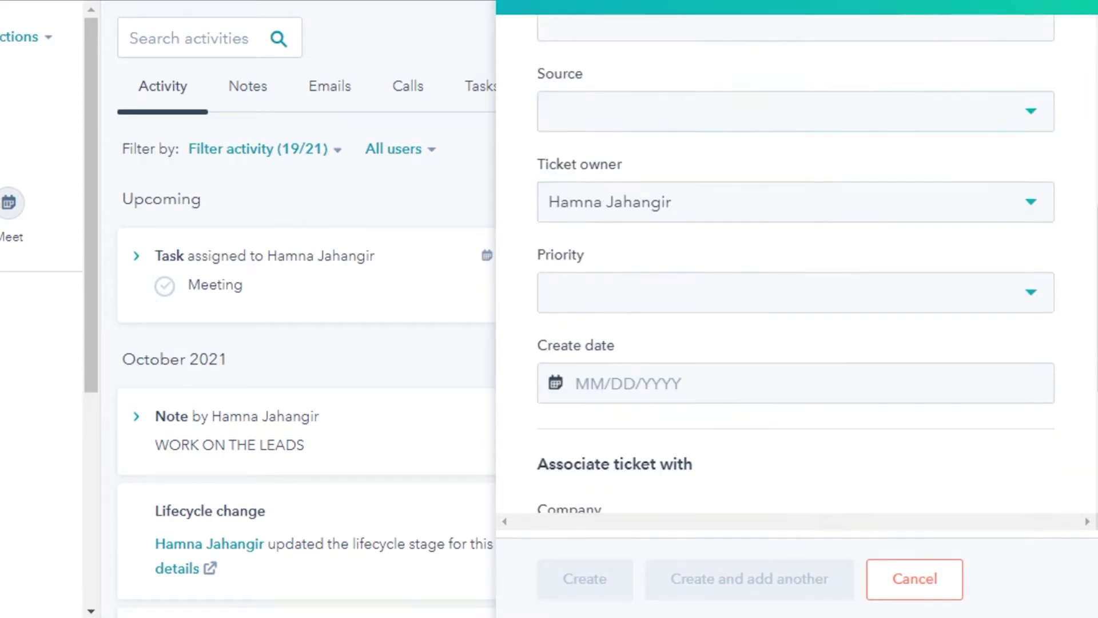
scroll(648, 186, "up", 7)
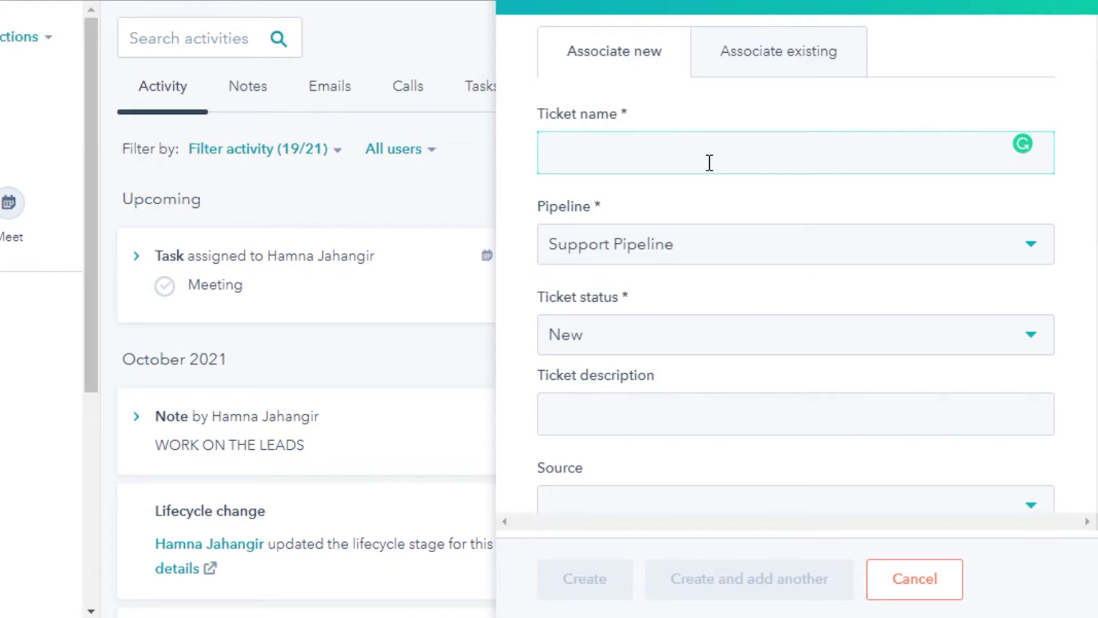
type("NEW")
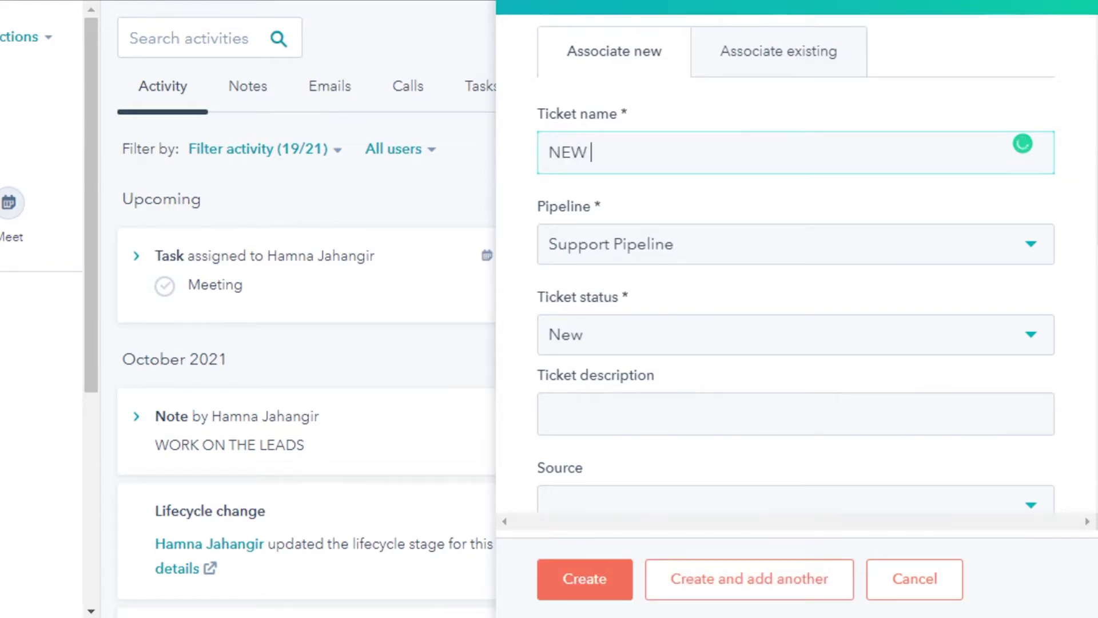
Step: Set the ticket status to Waiting on contact and enter "description" as the ticket description
scroll(796, 264, "down", 3)
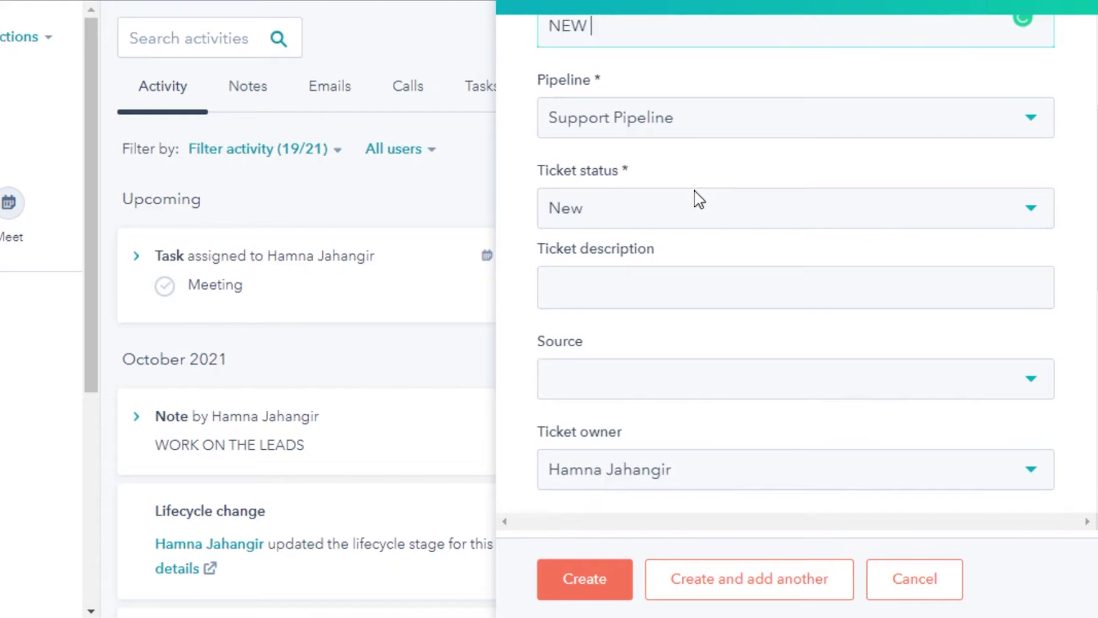
left_click(1035, 216)
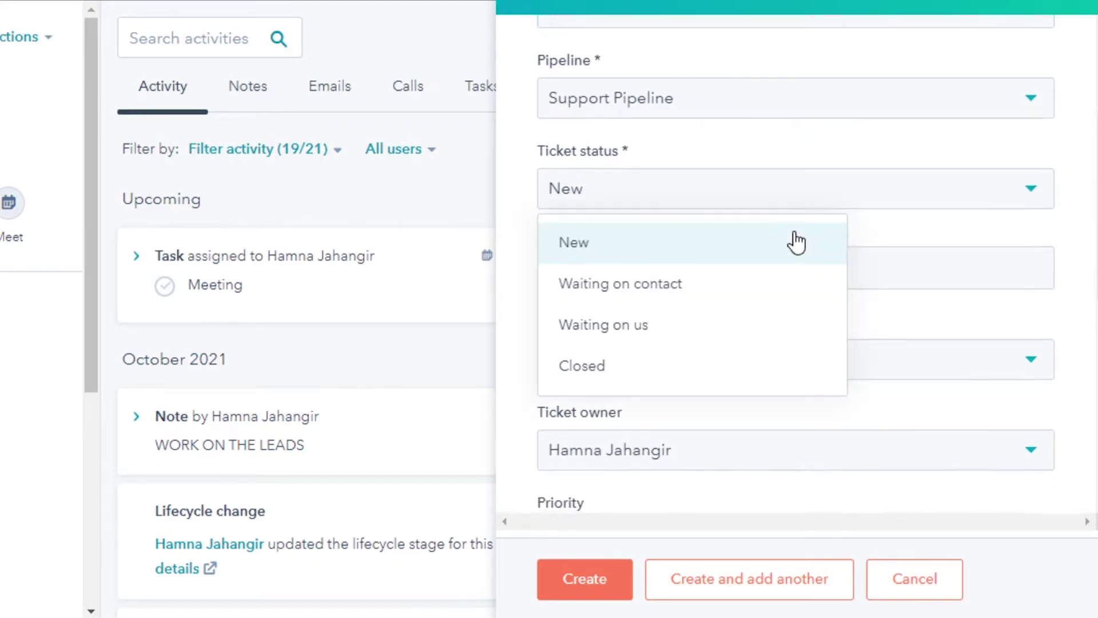
left_click(683, 292)
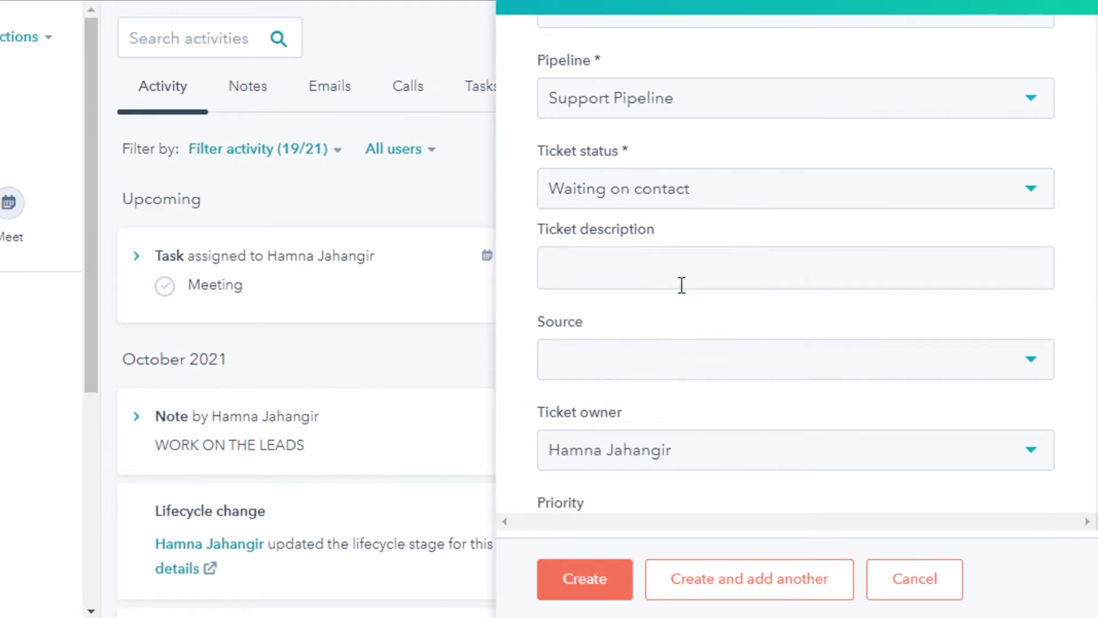
scroll(797, 263, "down", 1)
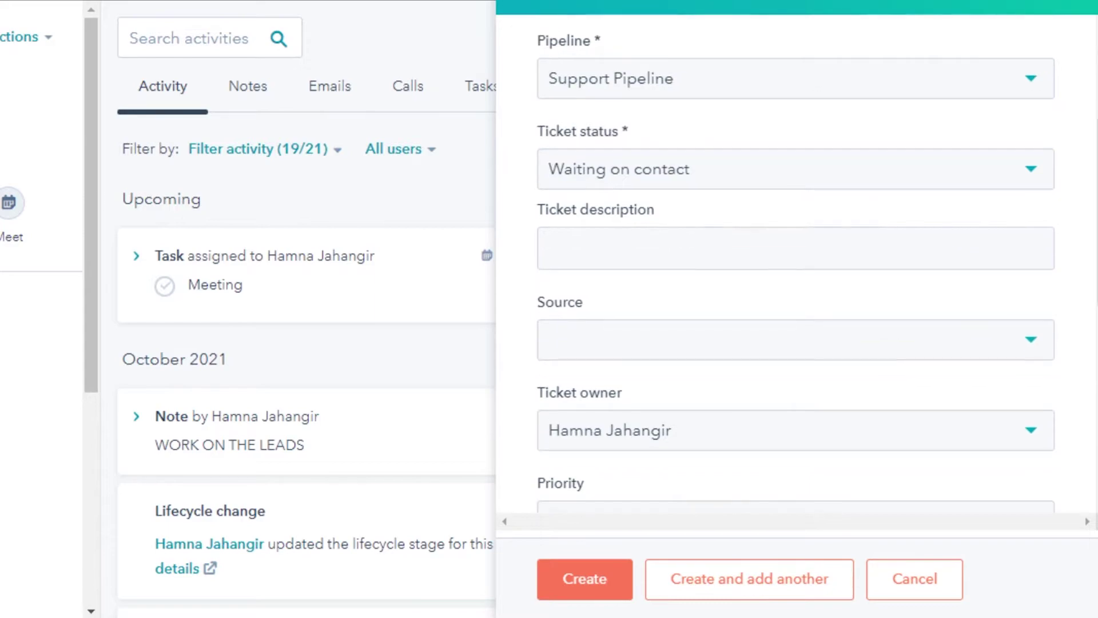
scroll(648, 258, "down", 1)
left_click(648, 257)
left_click(637, 155)
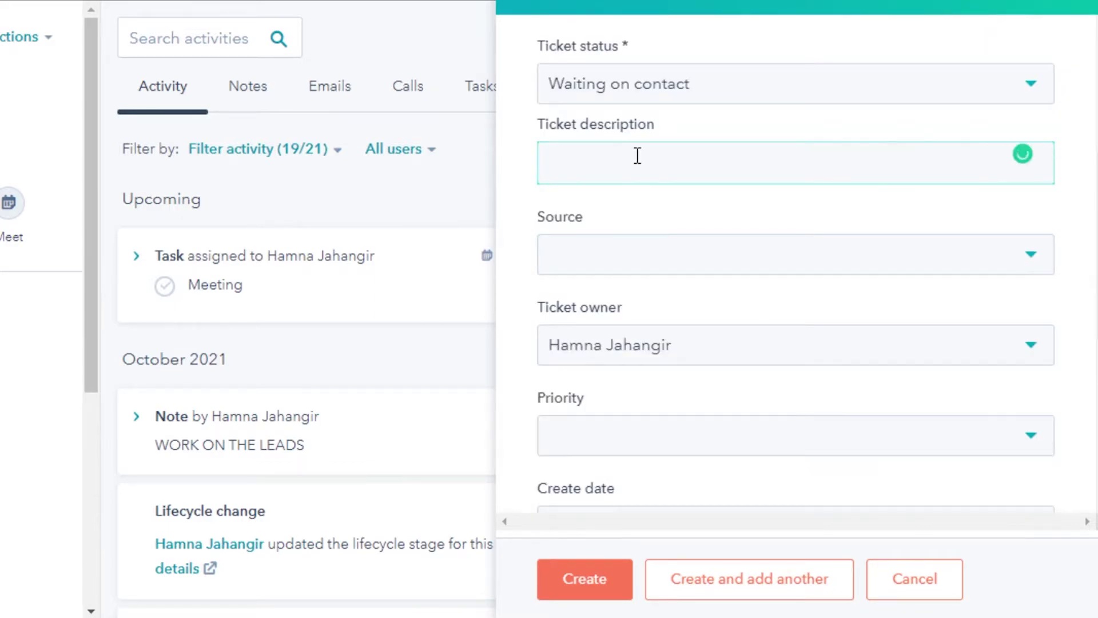
type("description")
scroll(948, 198, "down", 1)
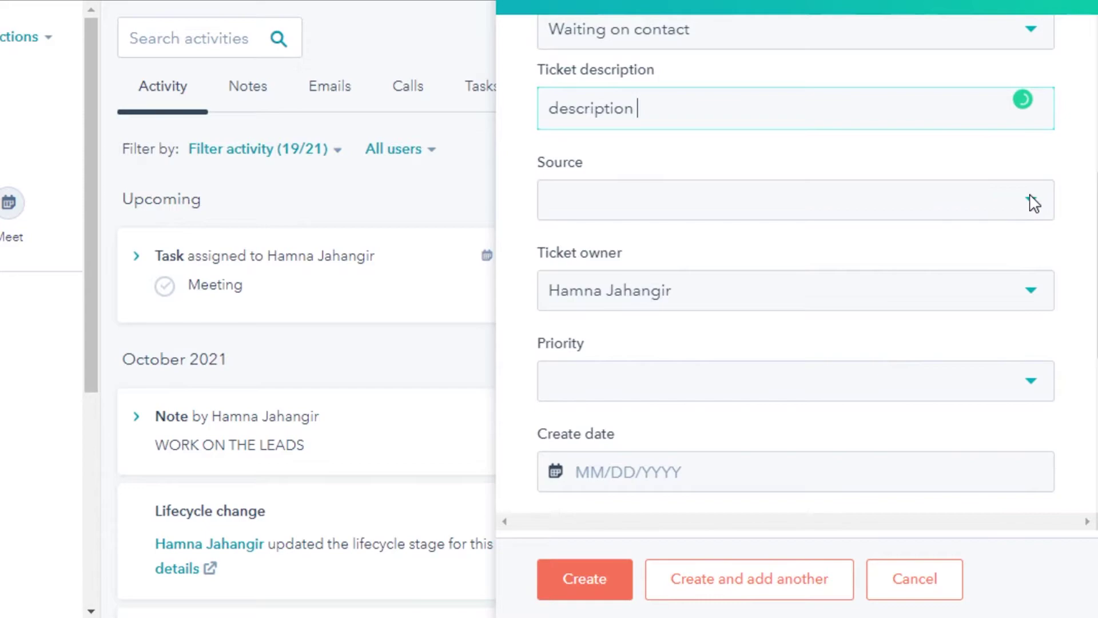
Step: Set the ticket's source to Email
scroll(1034, 203, "down", 1)
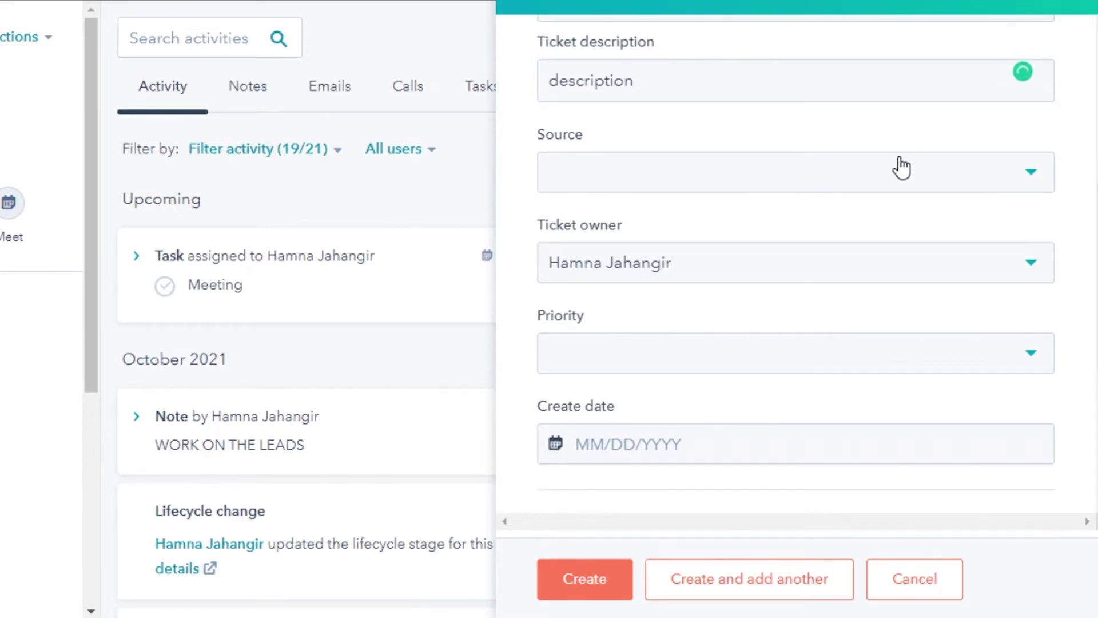
left_click(1027, 188)
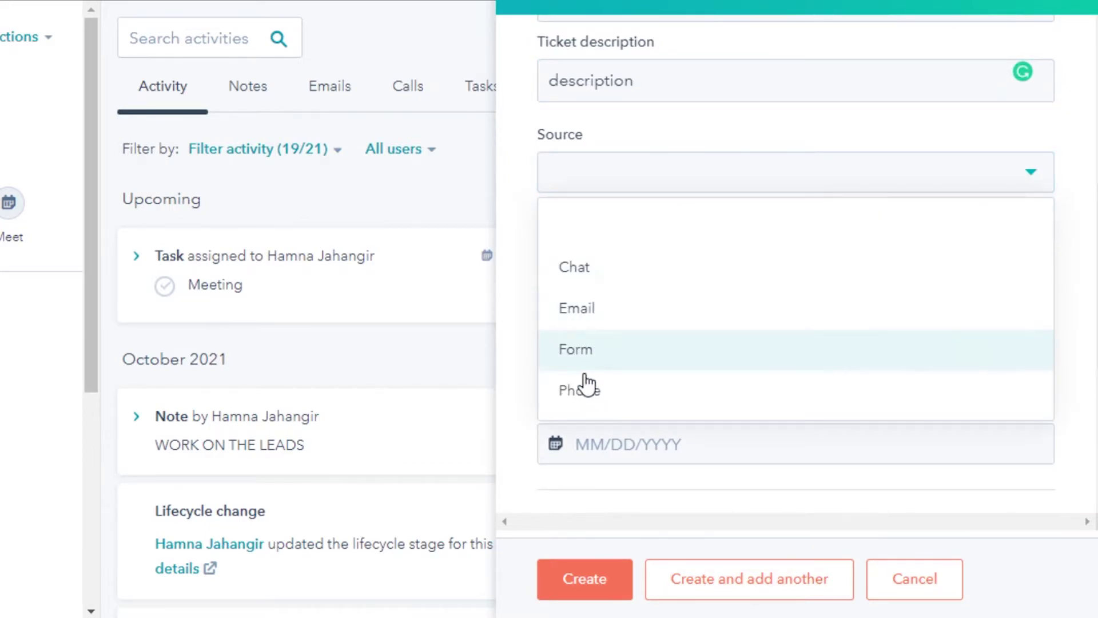
left_click(576, 314)
Step: Keep the current ticket owner, set the priority to High and create the ticket
scroll(796, 253, "down", 3)
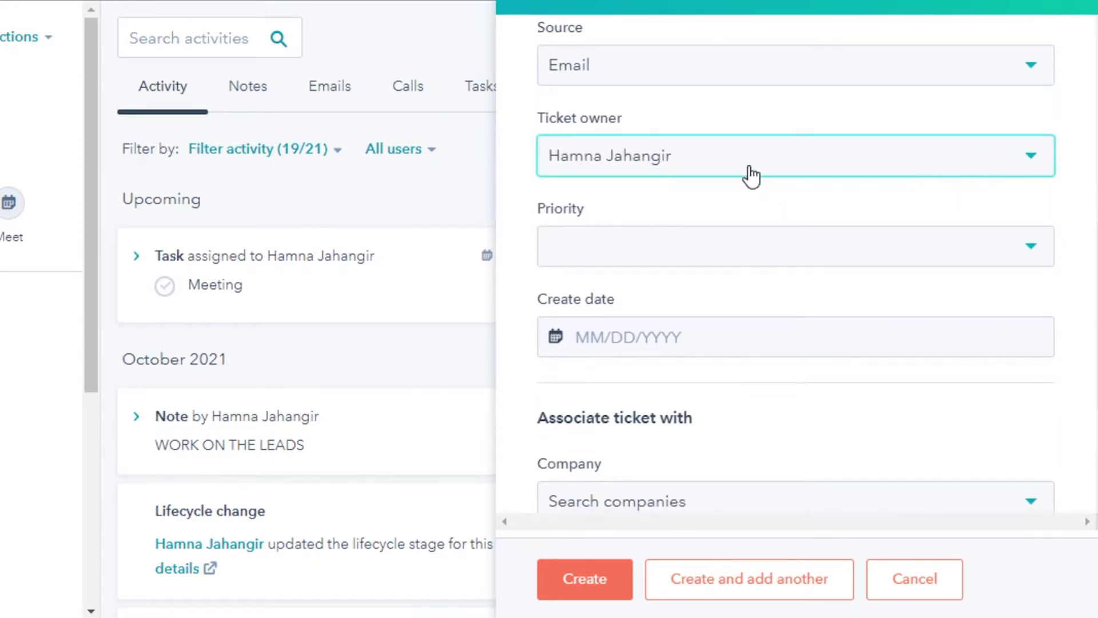
left_click(709, 172)
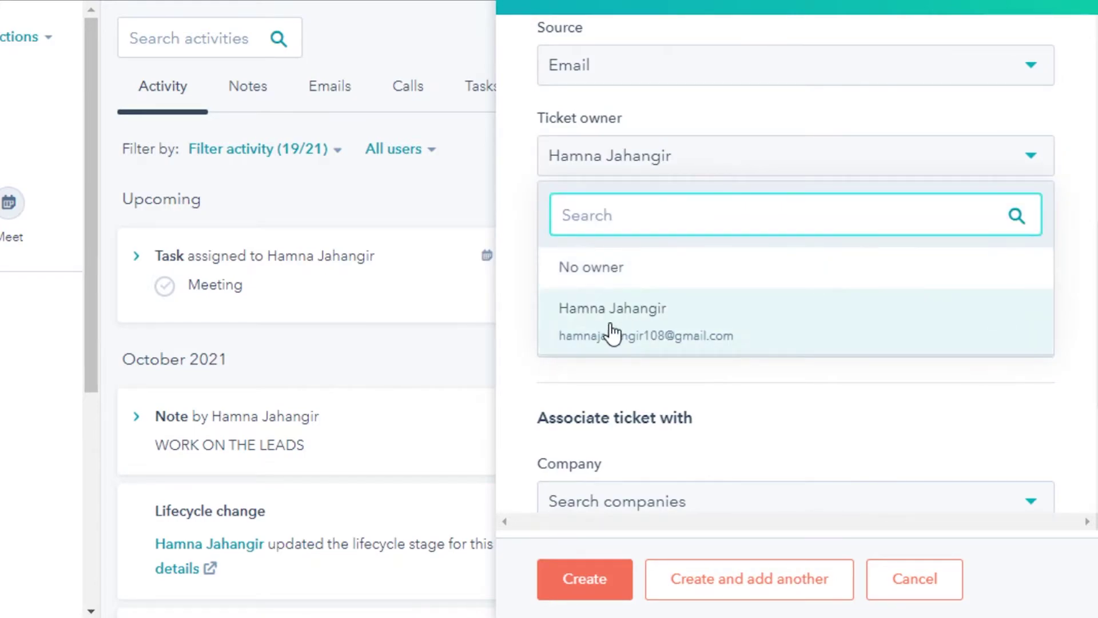
left_click(1072, 179)
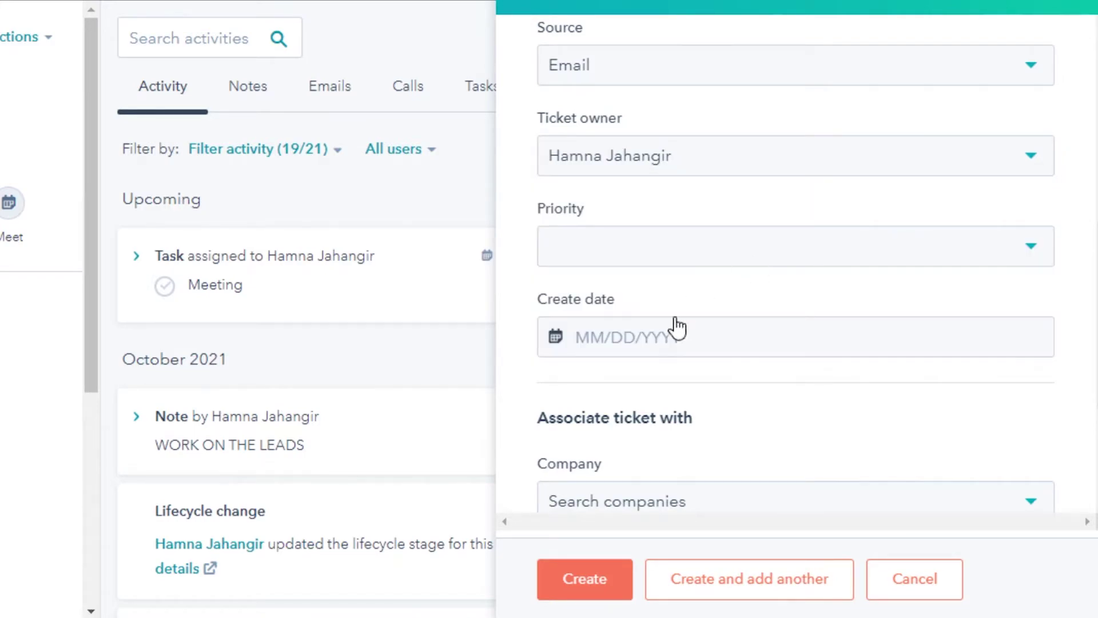
left_click(1023, 259)
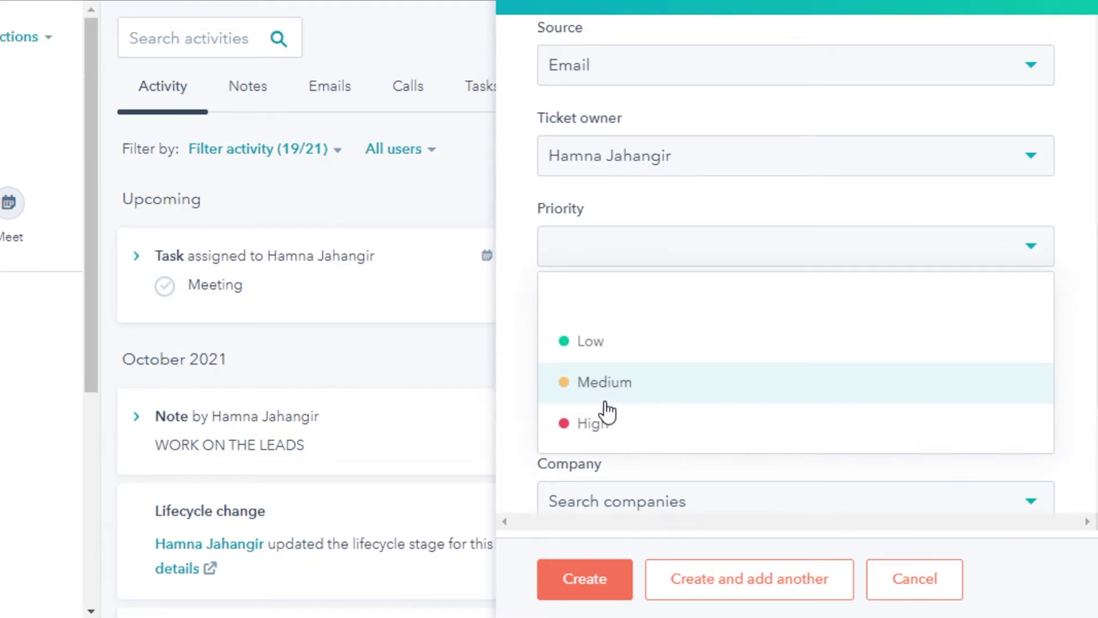
left_click(605, 421)
scroll(792, 263, "down", 1)
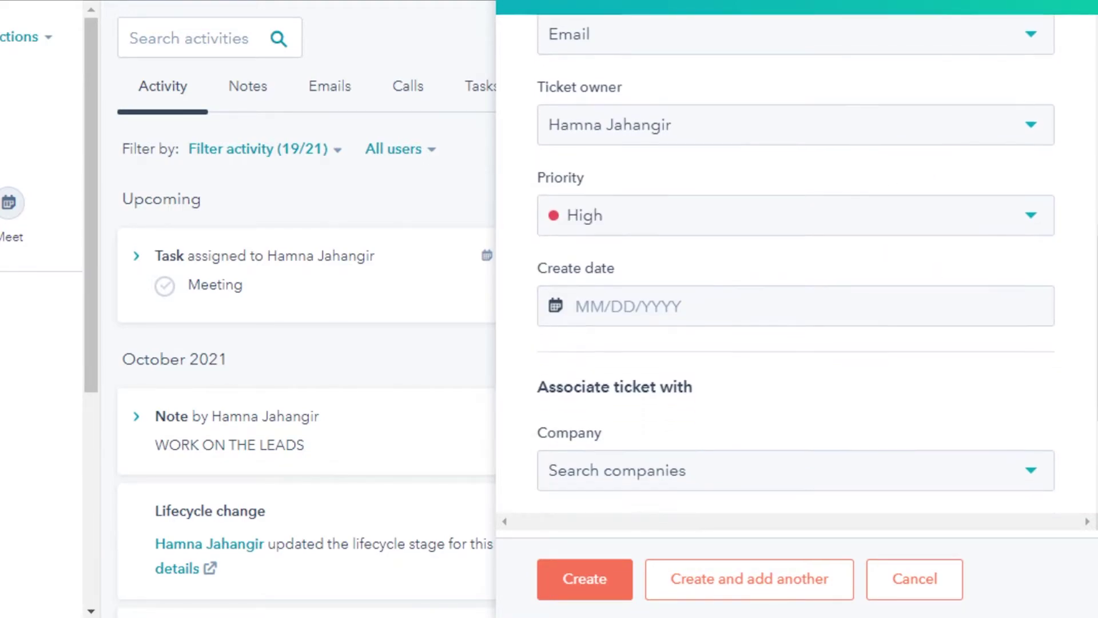
scroll(653, 375, "down", 3)
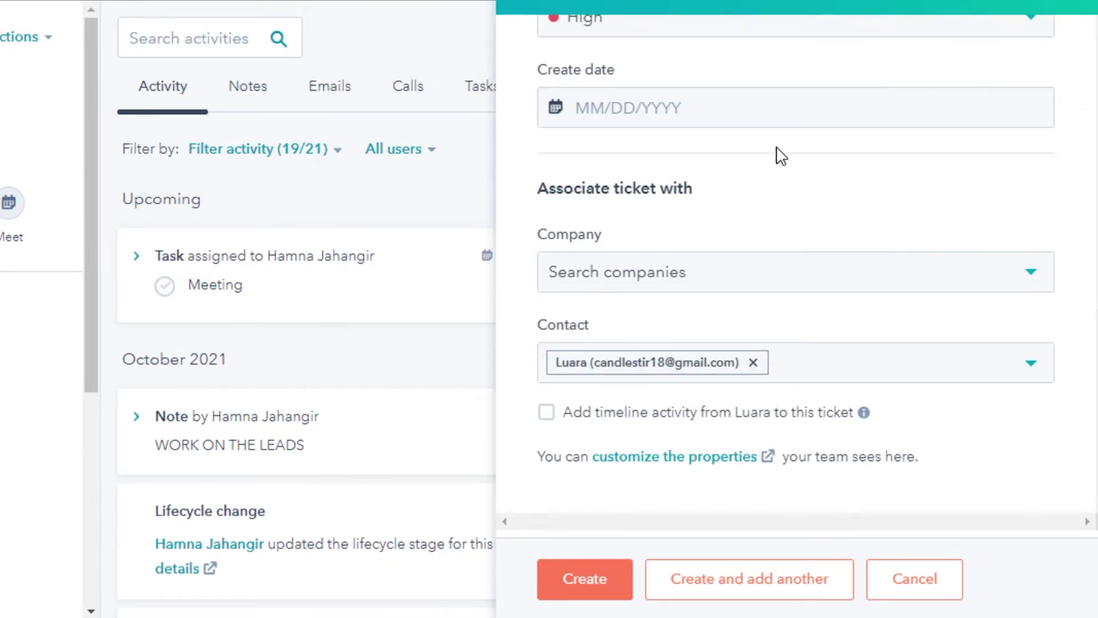
left_click(584, 591)
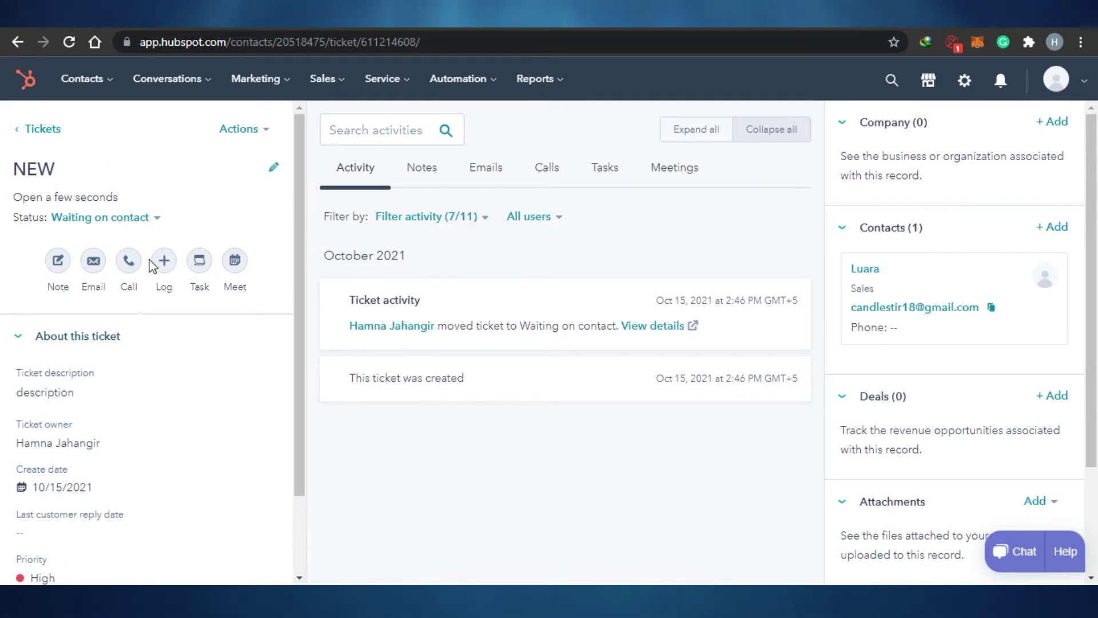
Step: Go to the companies list and browse the company properties available in its additional filters
left_click(82, 79)
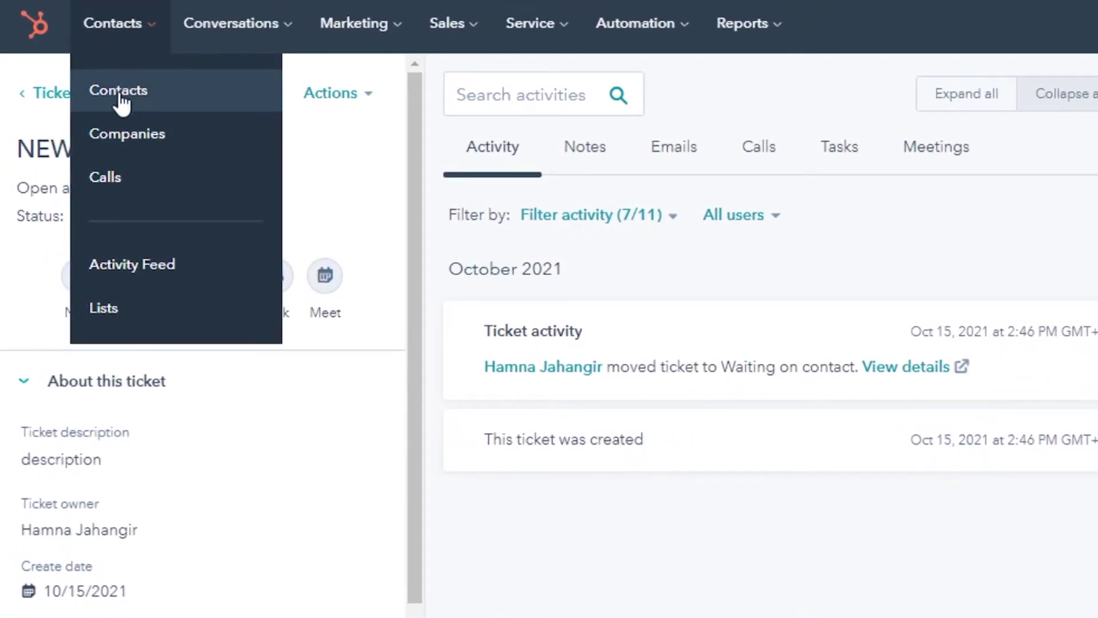
left_click(122, 134)
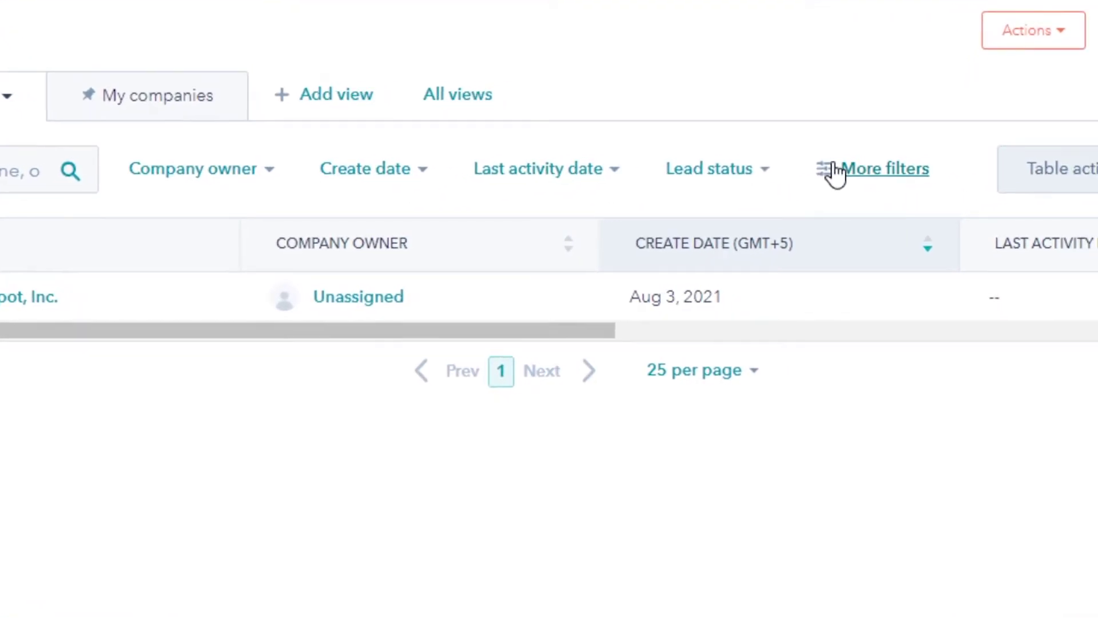
left_click(835, 171)
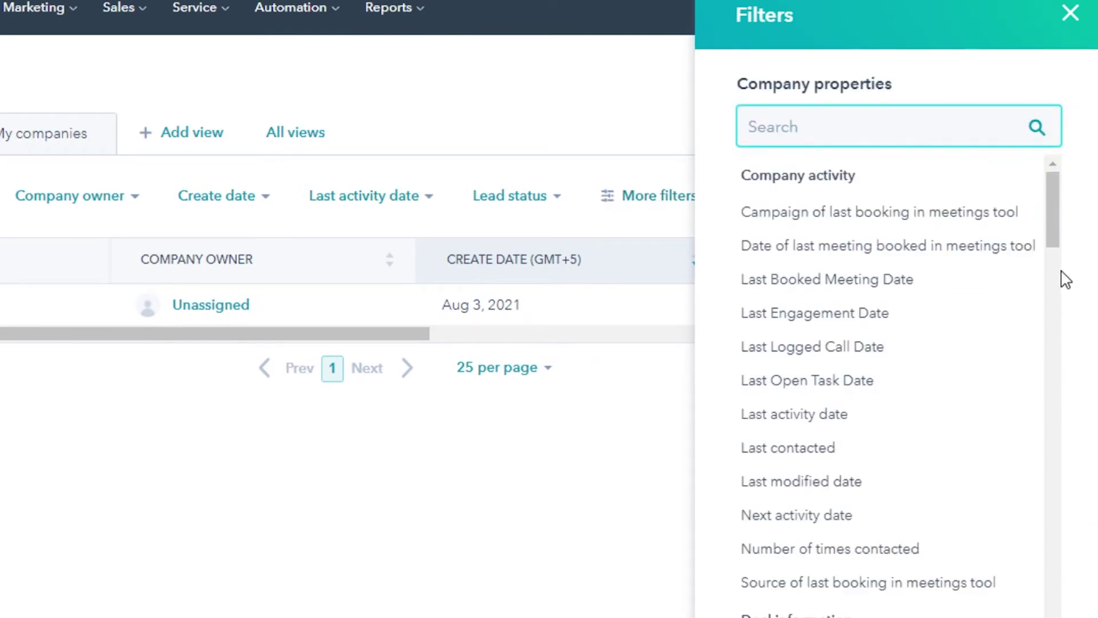
left_click(1049, 578)
scroll(1070, 392, "up", 5)
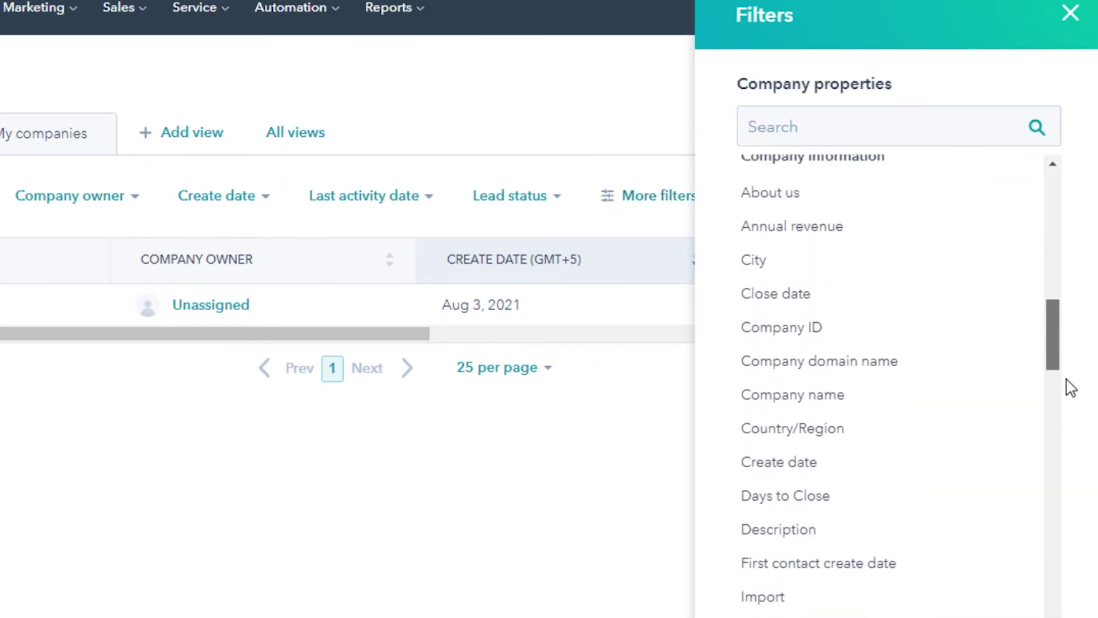
scroll(1070, 366, "up", 6)
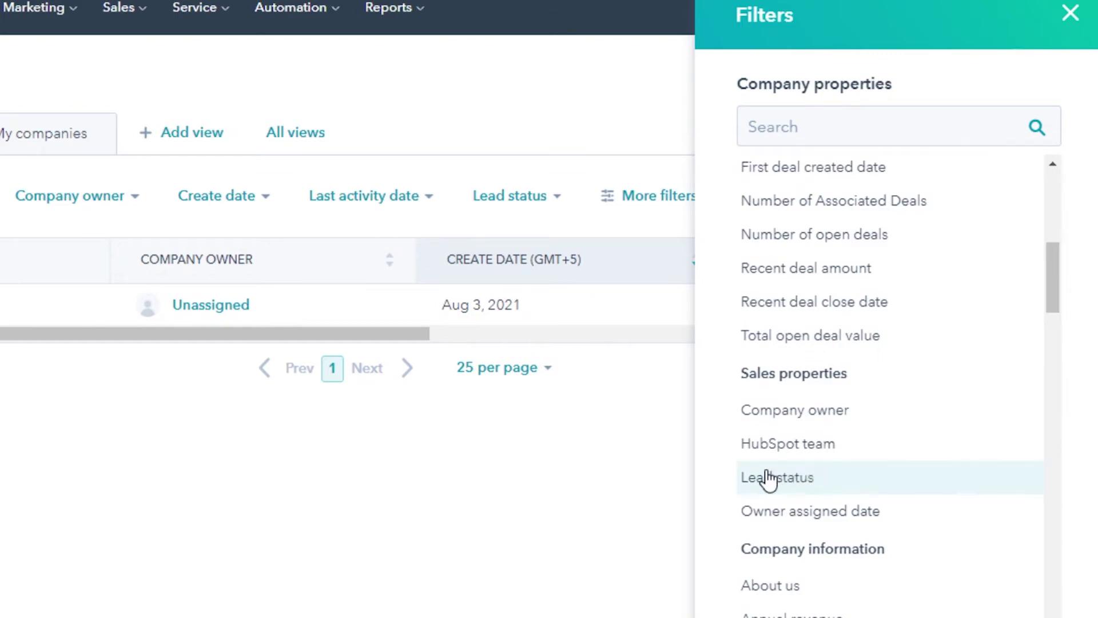
Step: Look through the sales and company information properties available as company filters, and close the filter list
left_click_drag(1057, 276, 1058, 287)
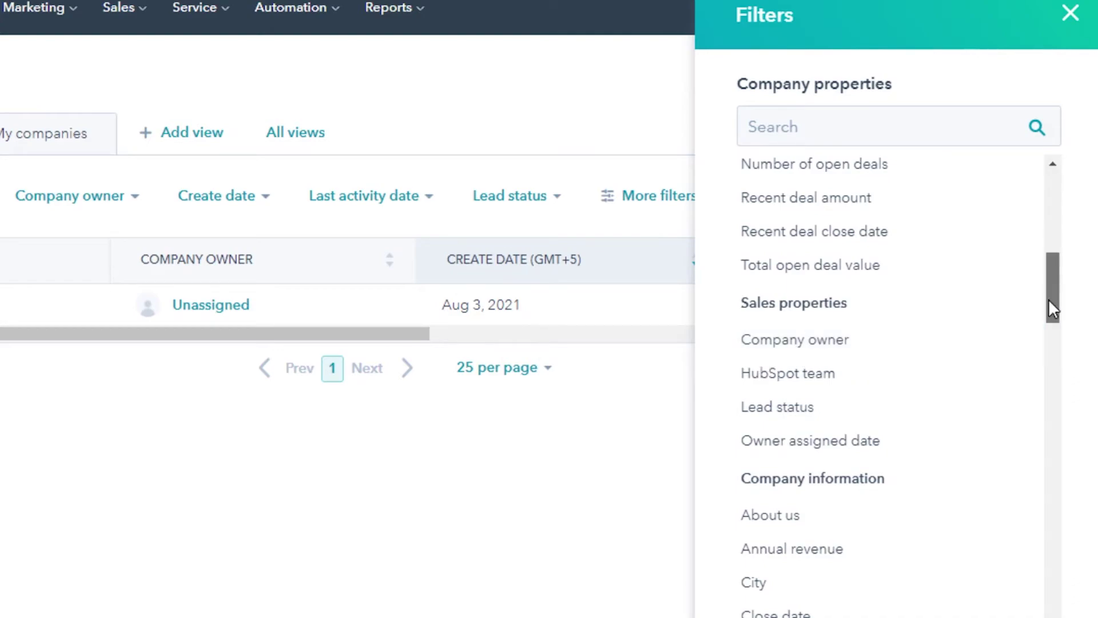
scroll(1055, 298, "down", 8)
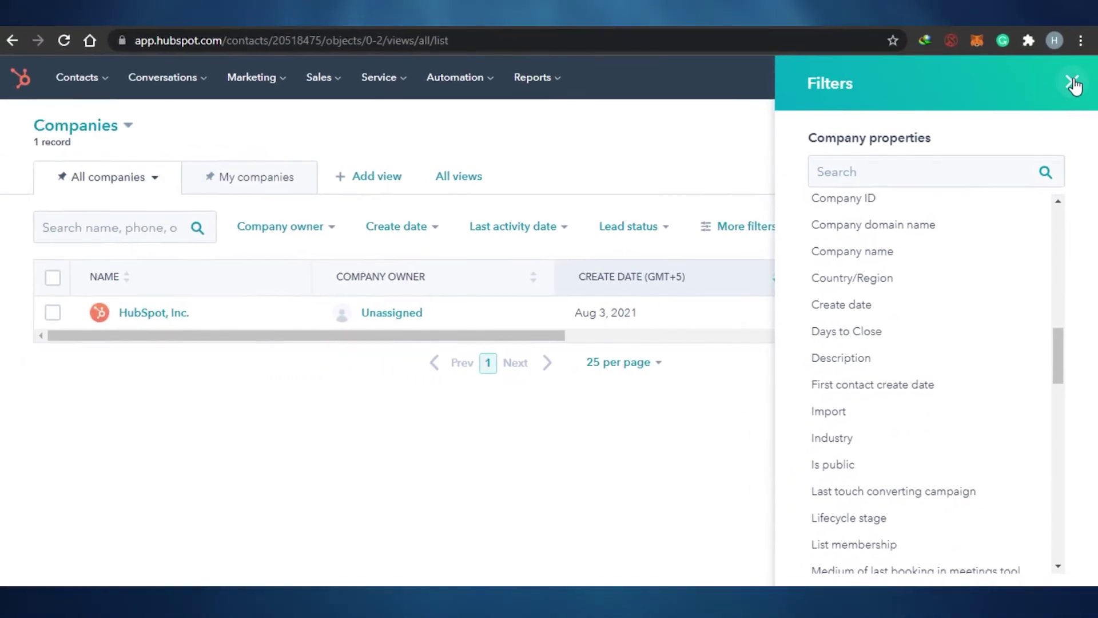
left_click(1070, 81)
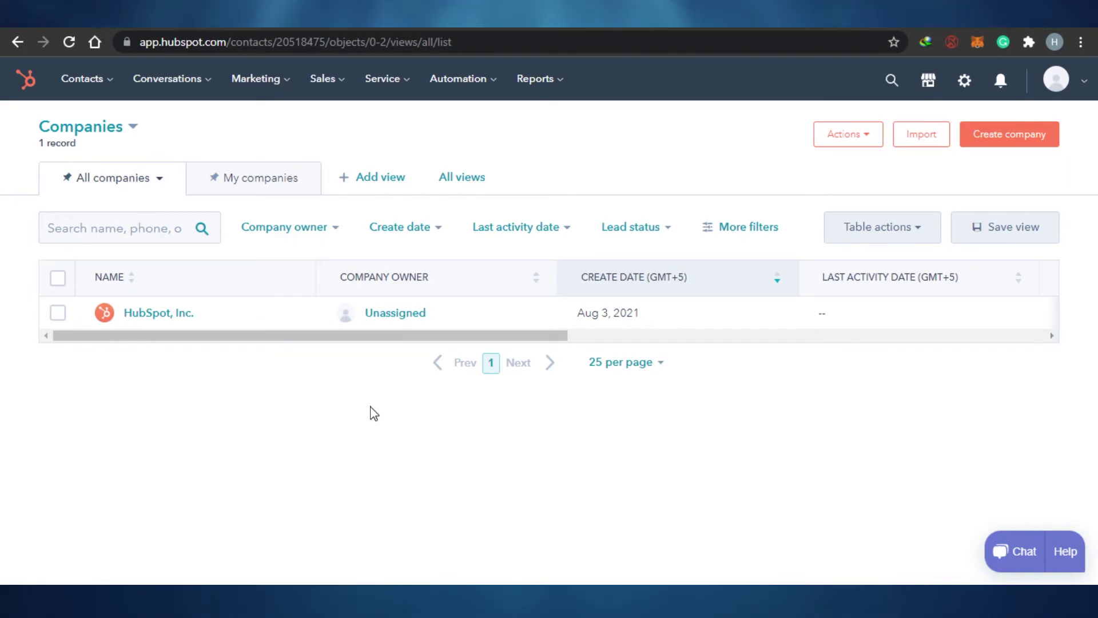
Step: Go to the calls list and examine its transcript availability options and additional filter conditions
left_click(105, 78)
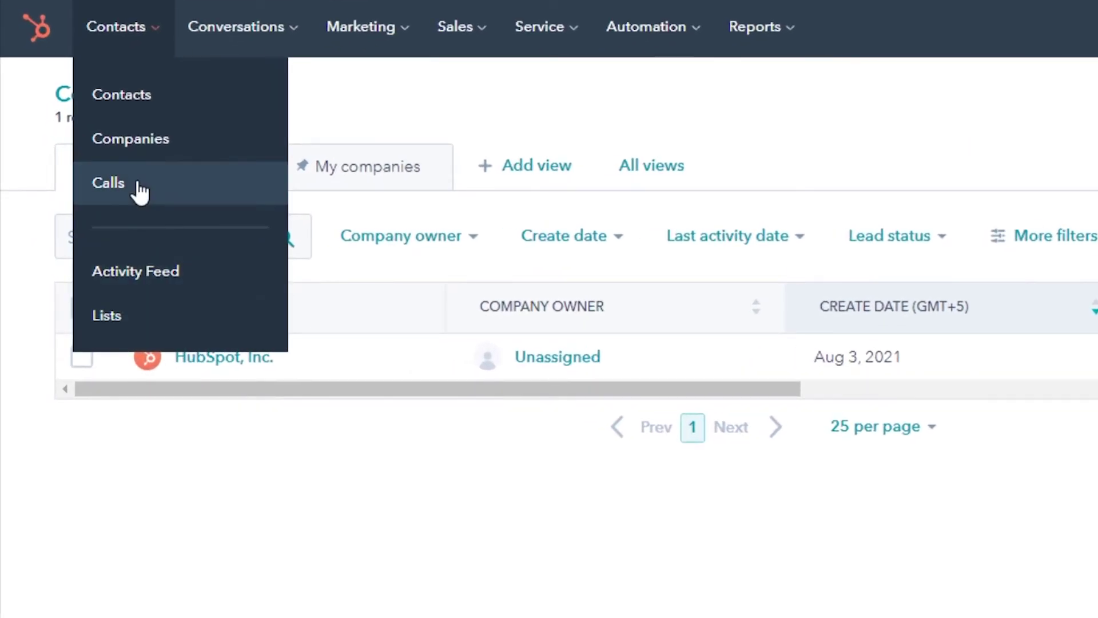
left_click(138, 191)
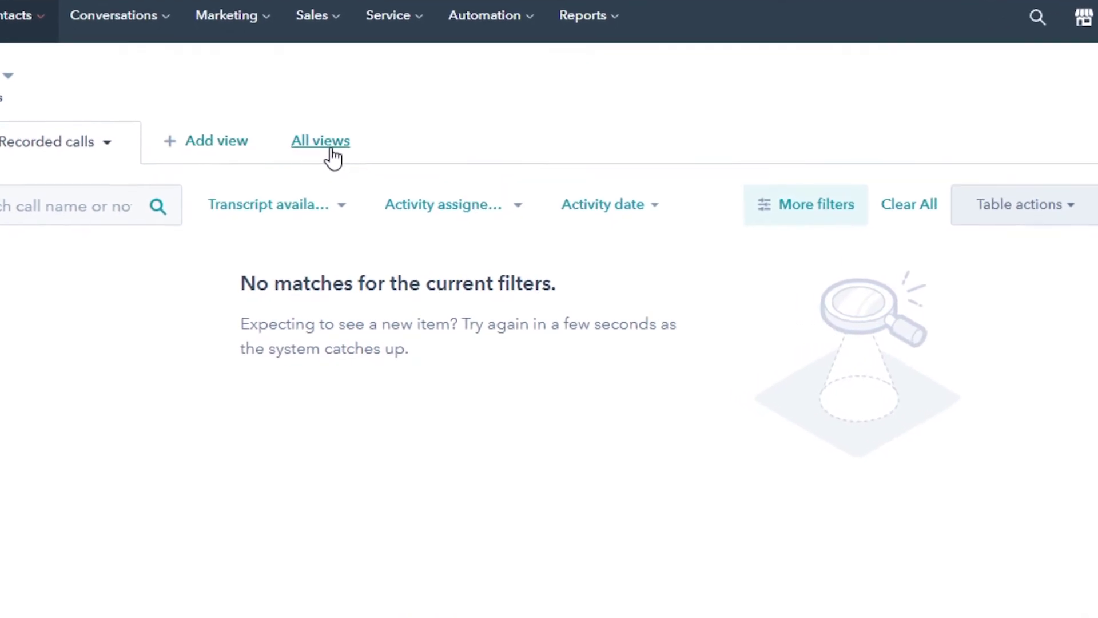
left_click(341, 201)
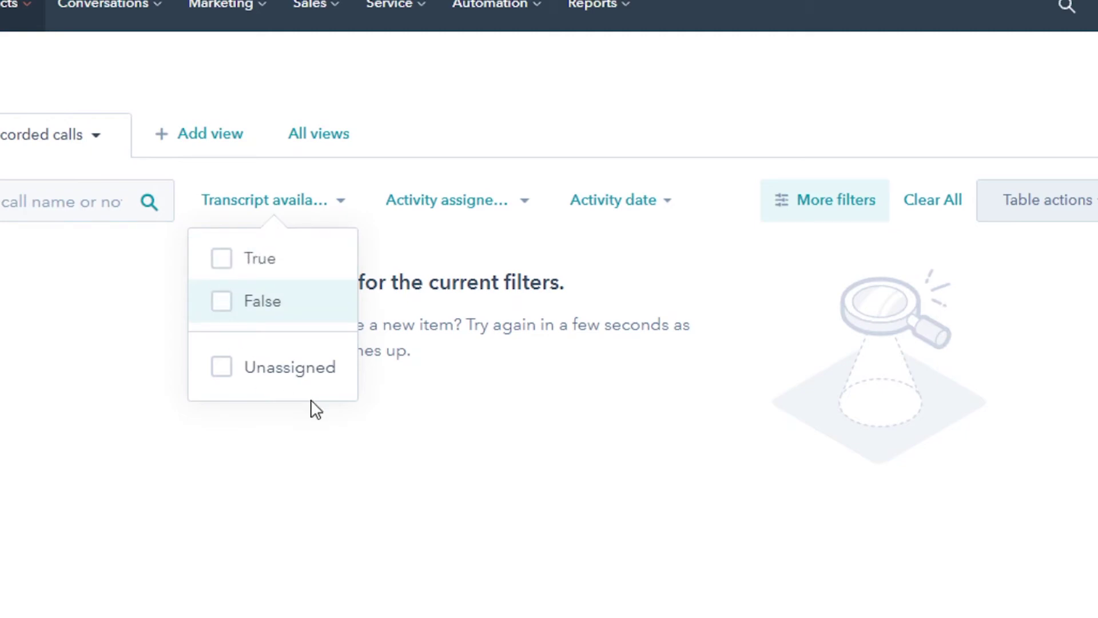
left_click(493, 445)
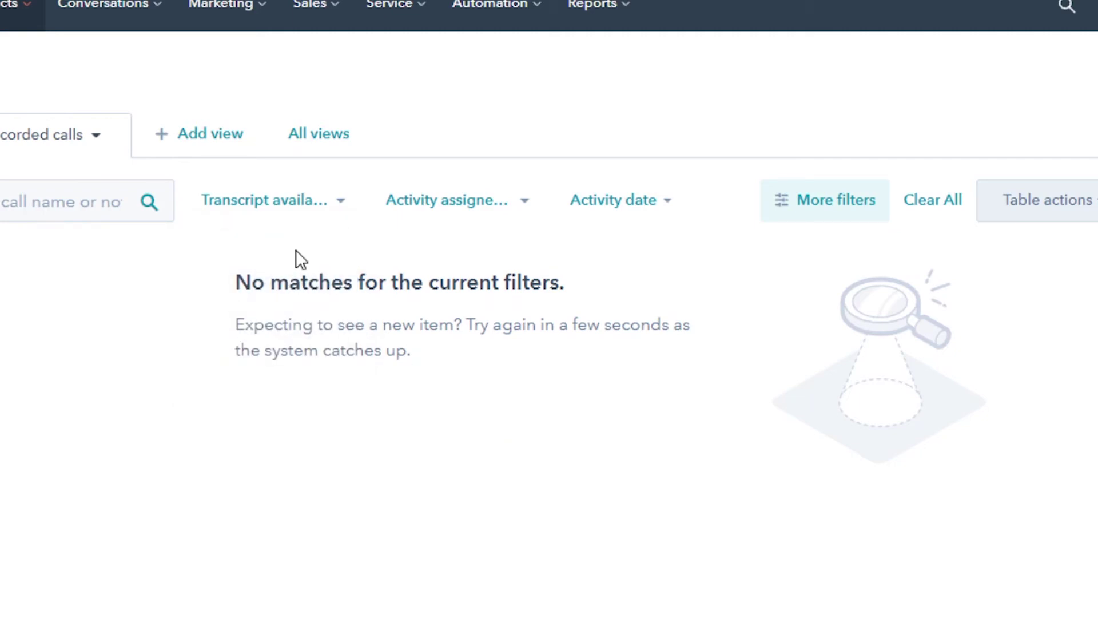
left_click(843, 213)
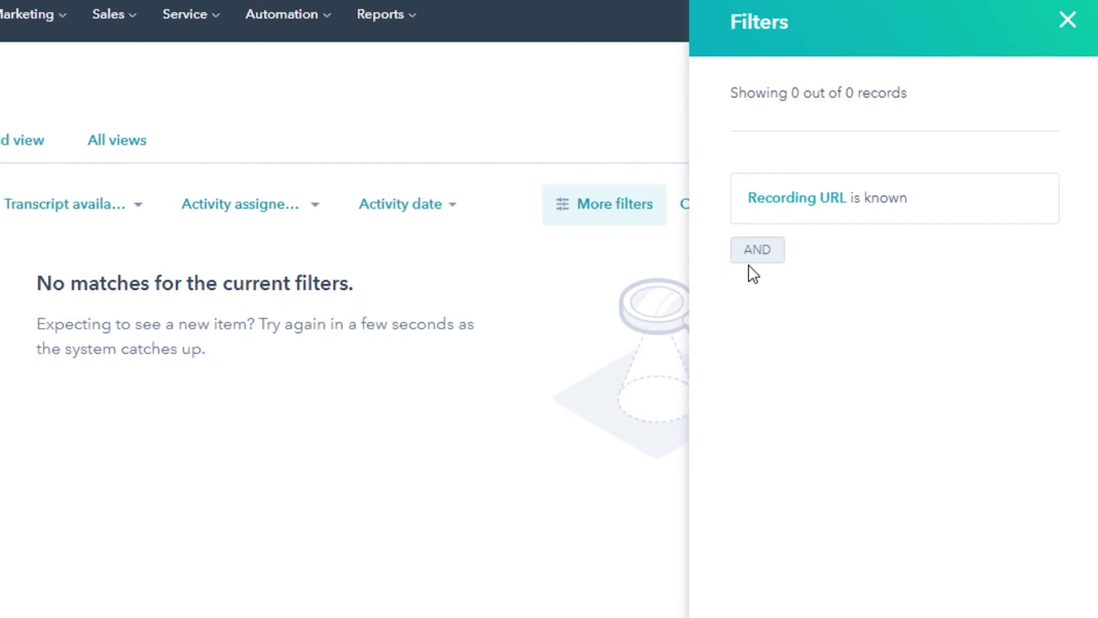
left_click(1067, 23)
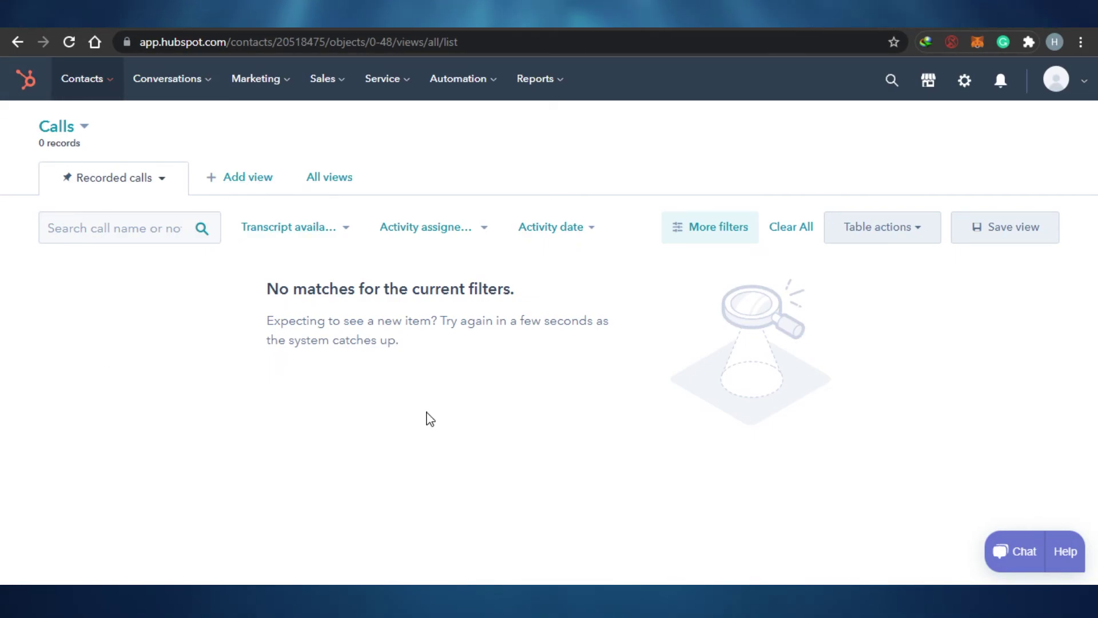
Step: Create a contact in the contacts list with an email, first name and last name, keeping the preset owner and the Subscriber lifecycle stage
left_click(100, 85)
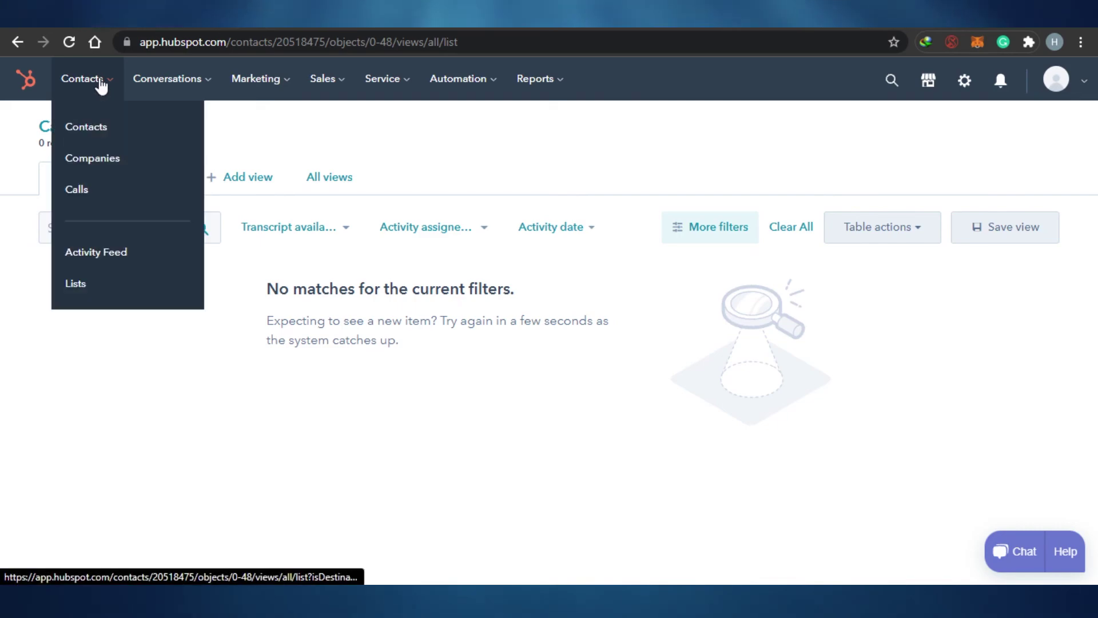
left_click(100, 127)
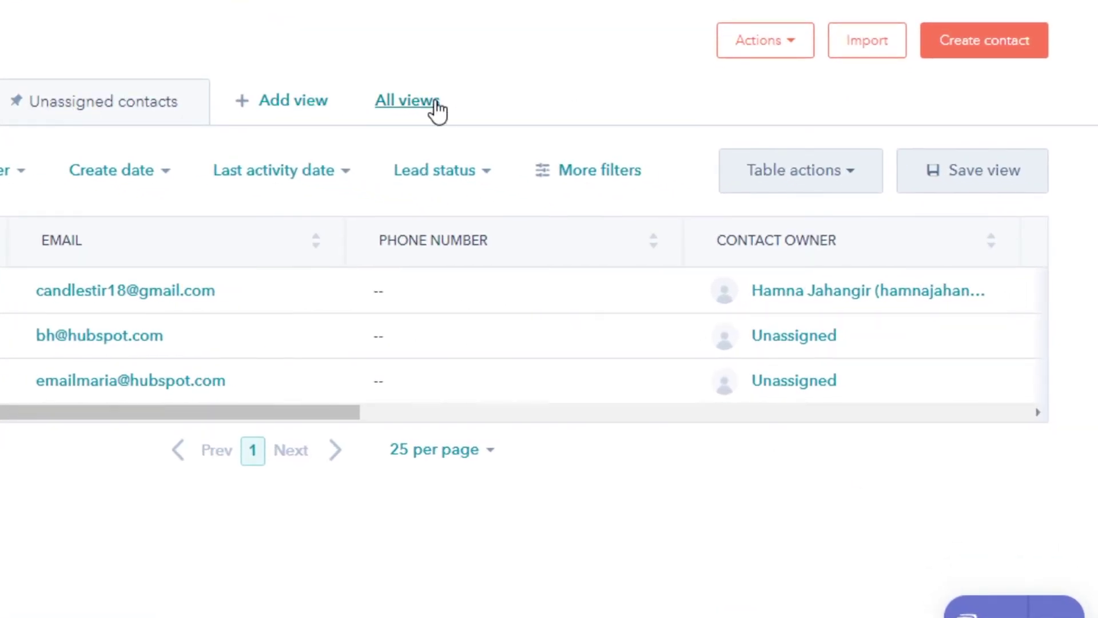
left_click(966, 45)
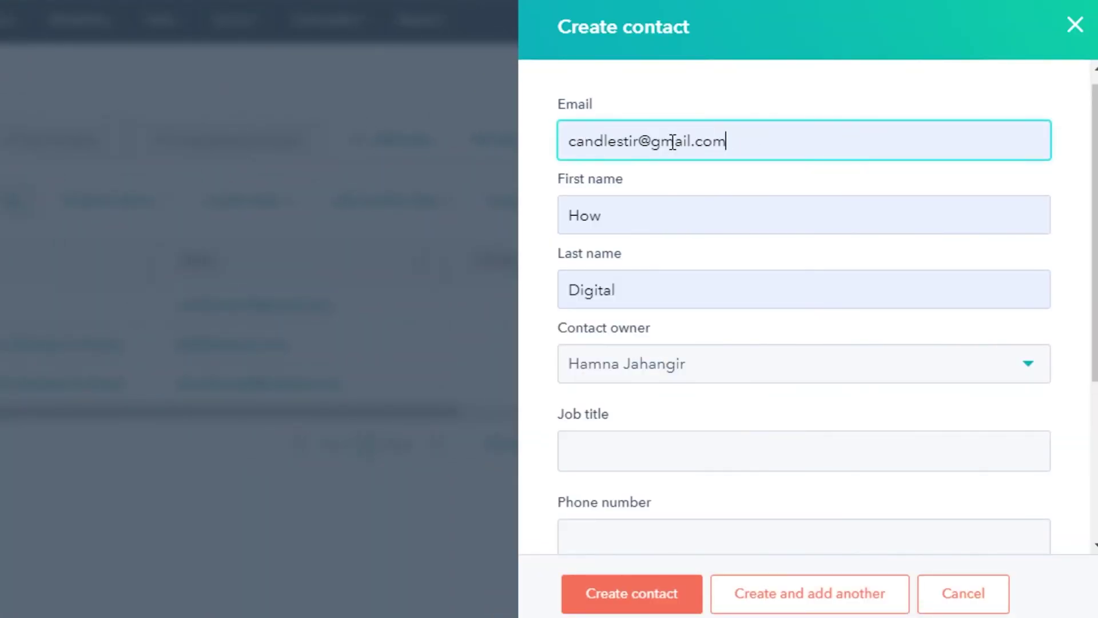
scroll(656, 138, "down", 2)
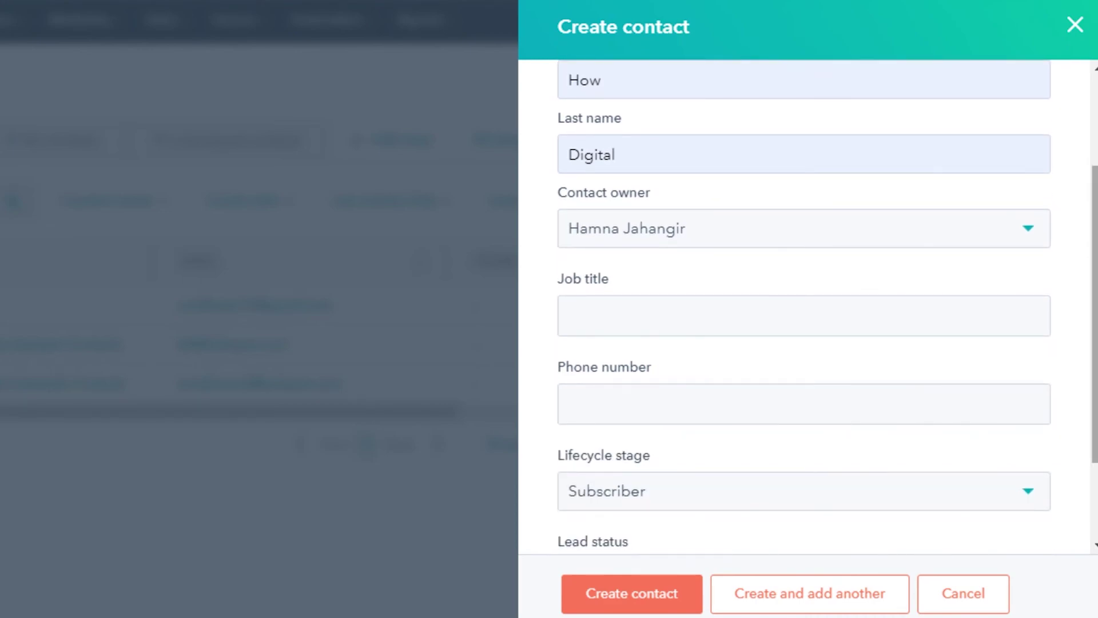
scroll(796, 360, "down", 2)
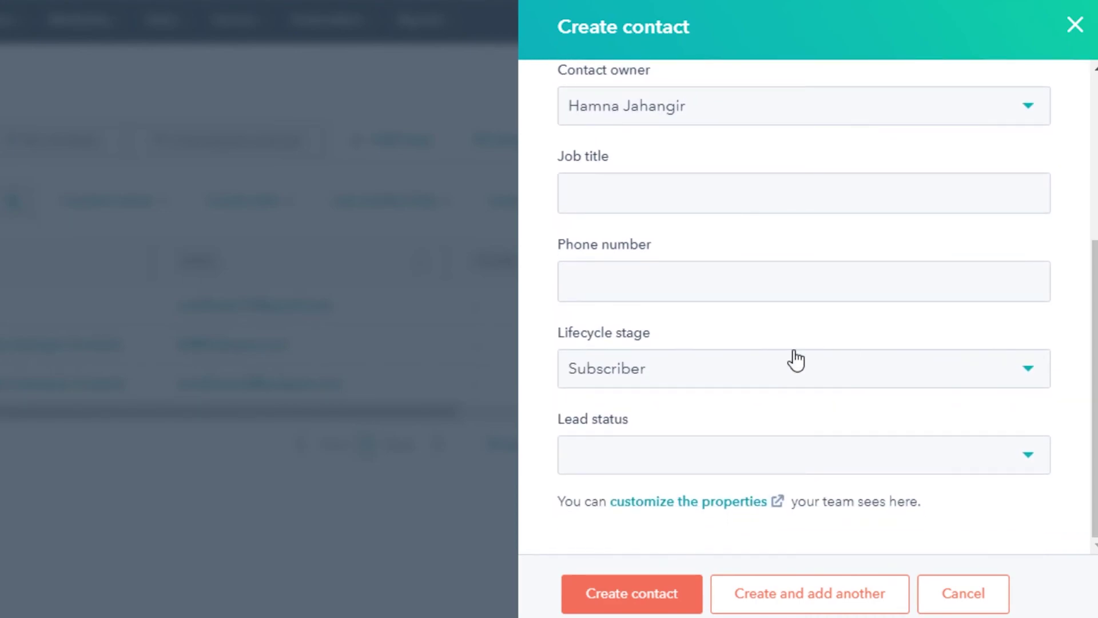
left_click(670, 595)
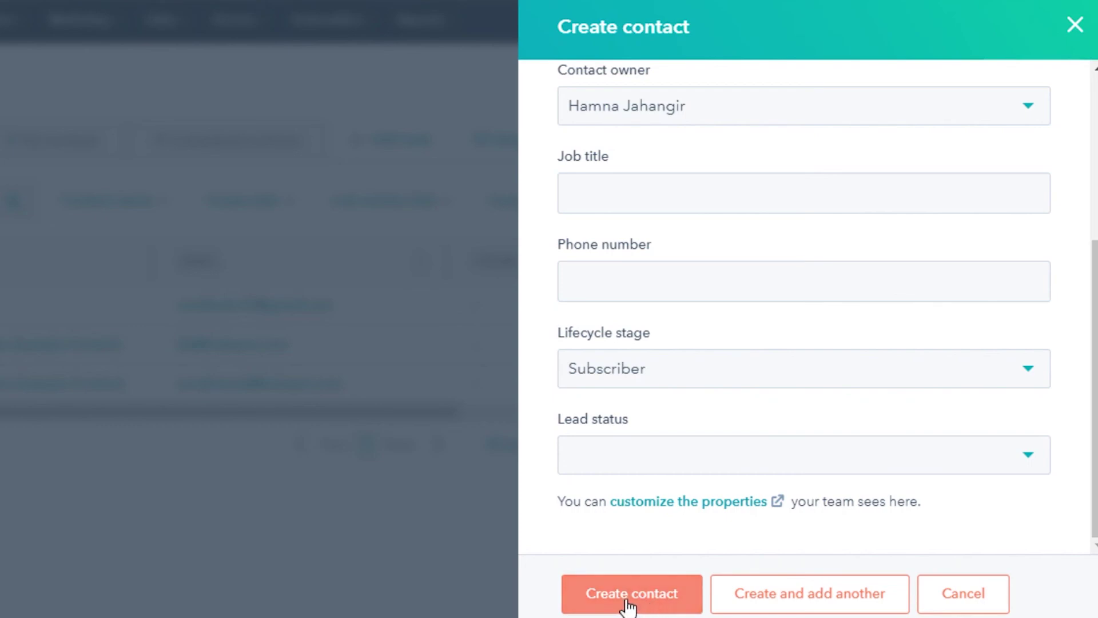